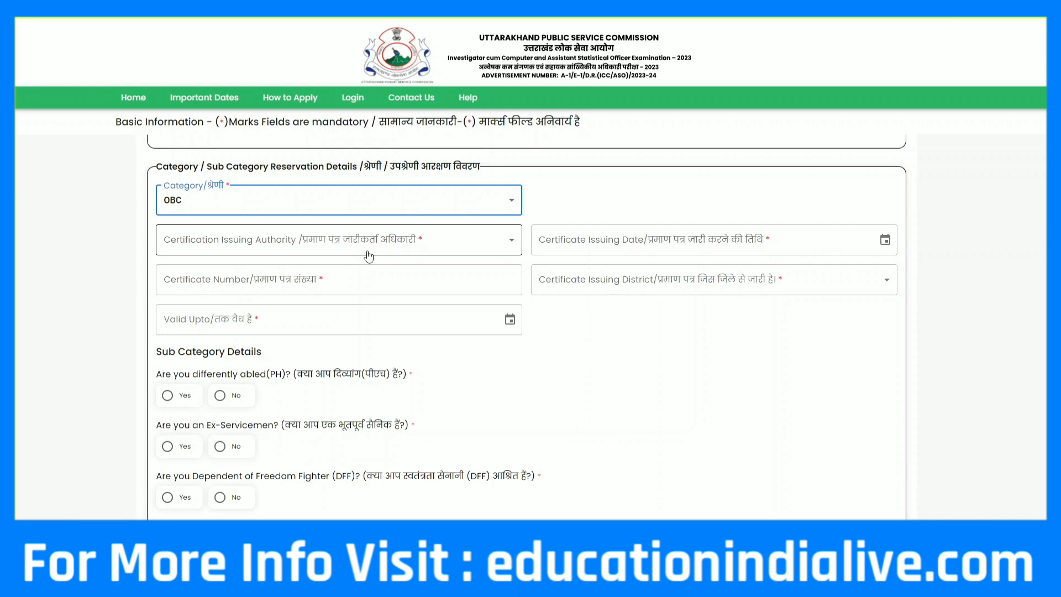
Set the certificate issuing authority to District Collector and the issuing date to 23/12/2023
click(368, 256)
click(224, 289)
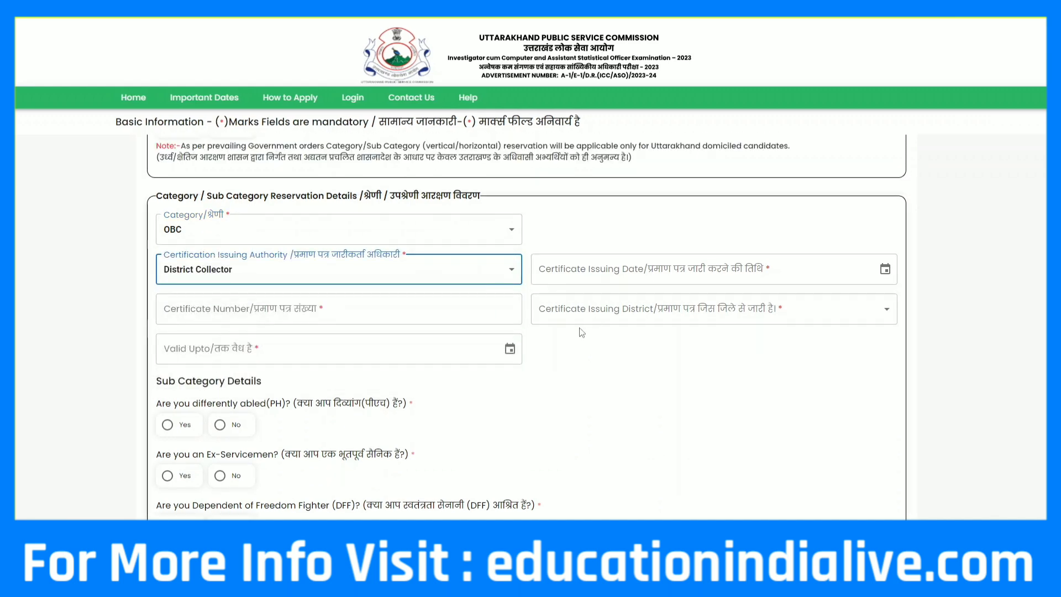
scroll(582, 332, down, 1)
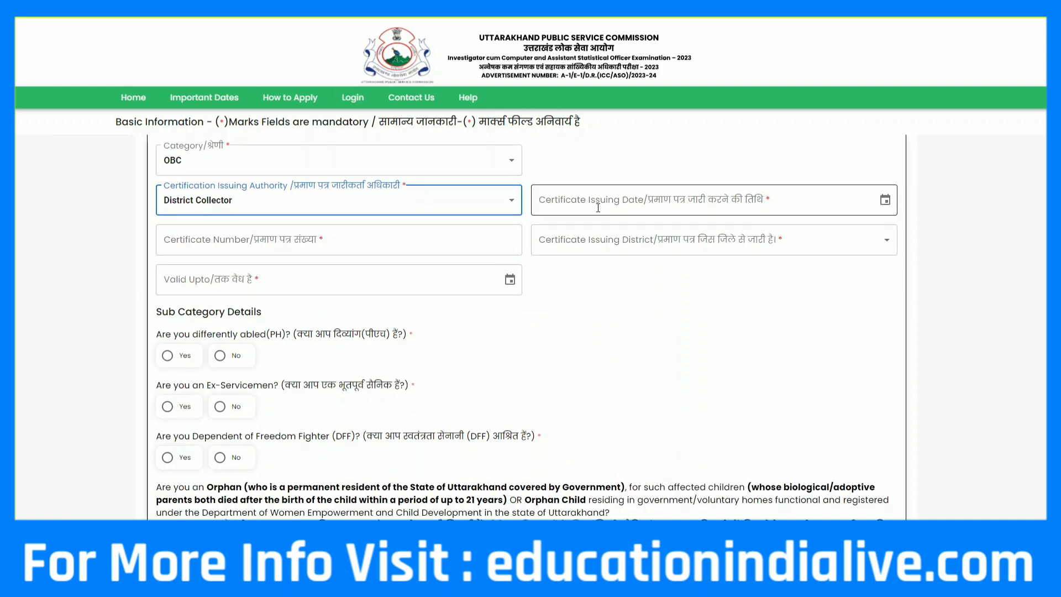
click(884, 200)
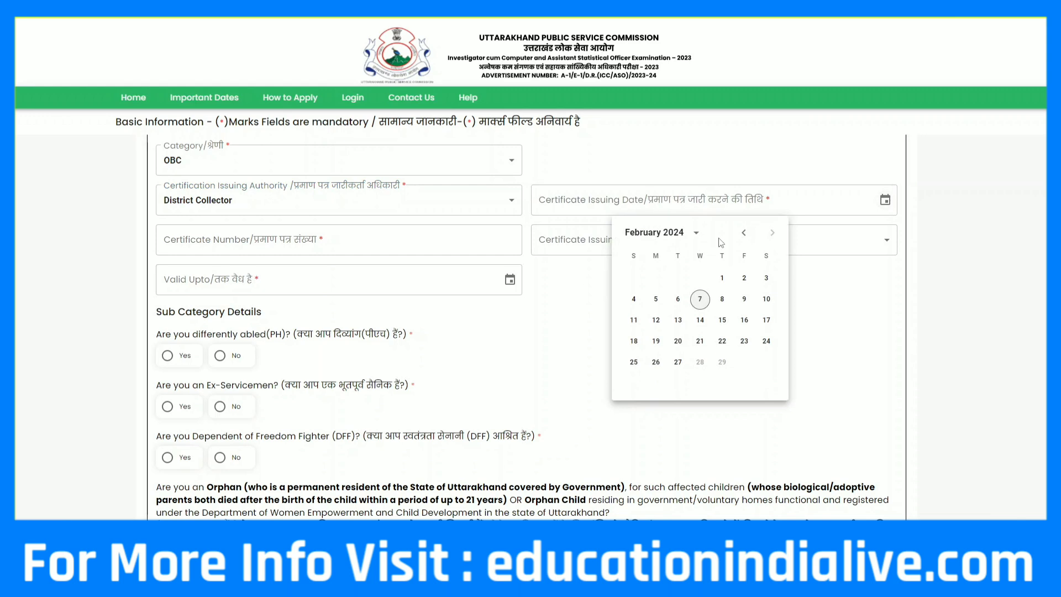
click(743, 233)
click(743, 232)
click(765, 341)
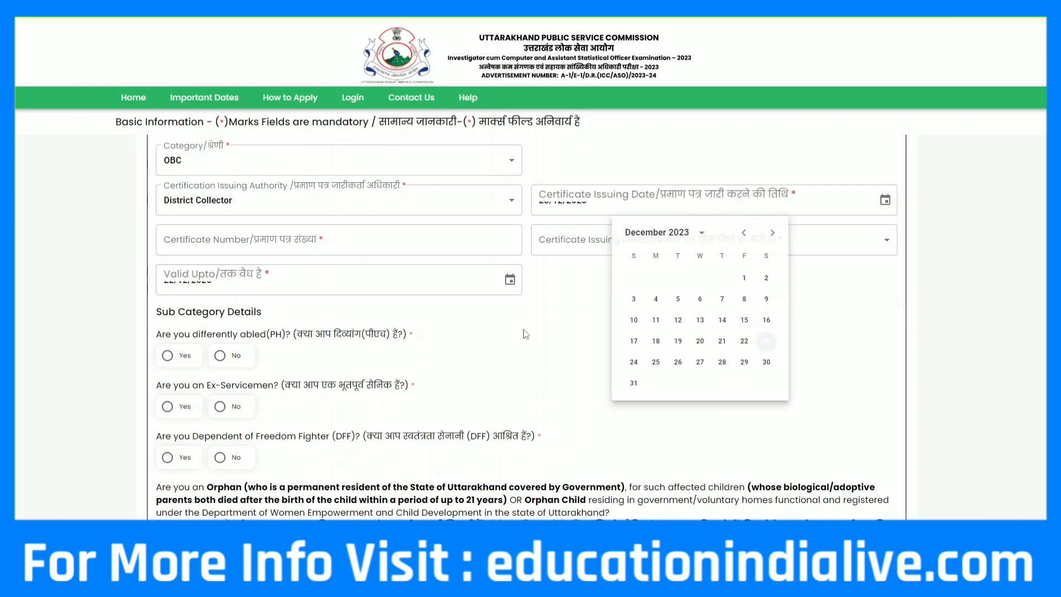
scroll(433, 229, down, 1)
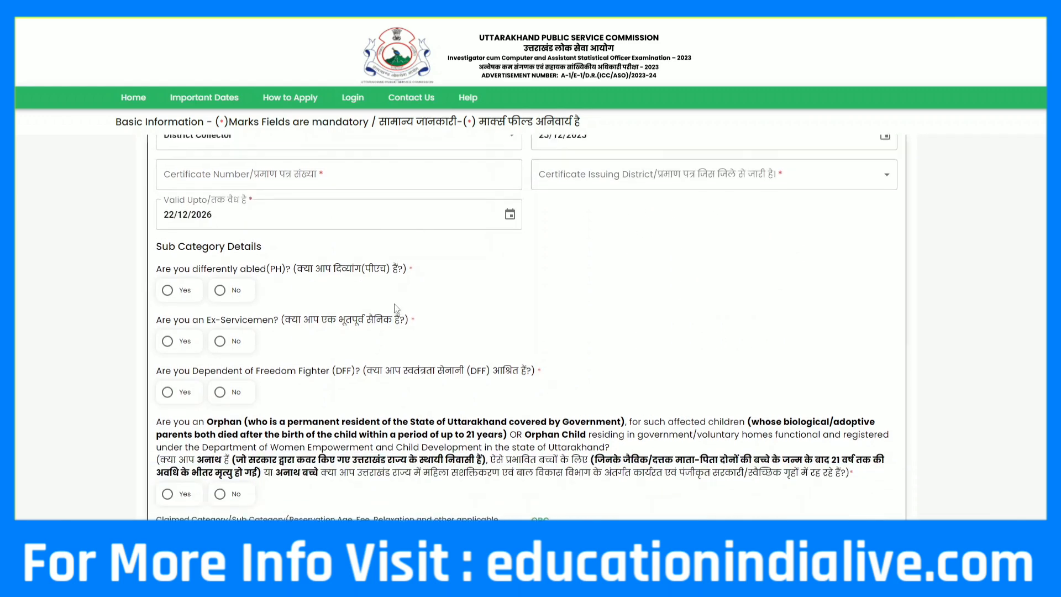
scroll(385, 319, up, 1)
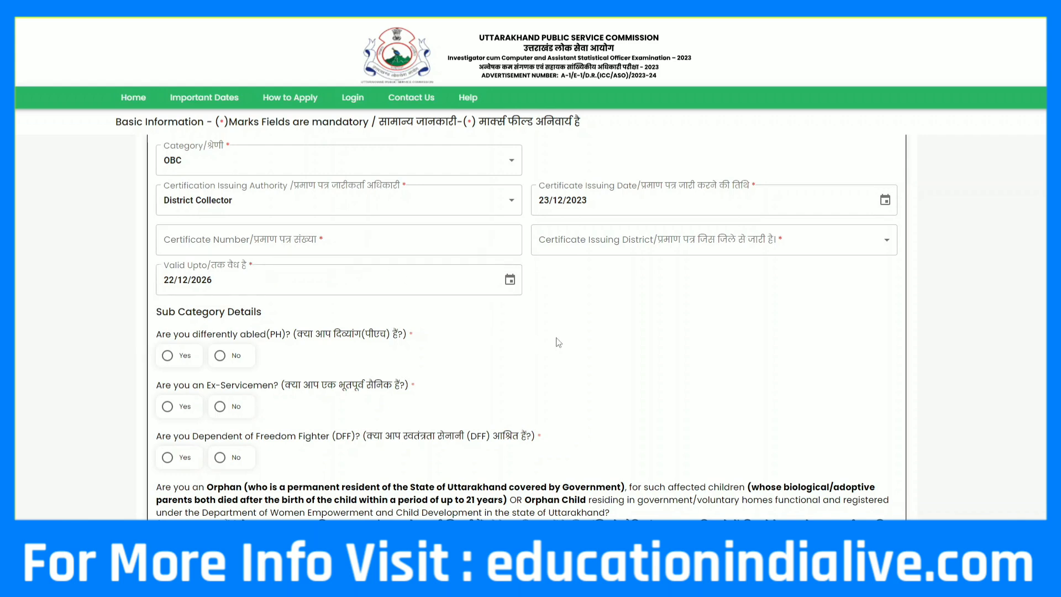
scroll(606, 244, down, 1)
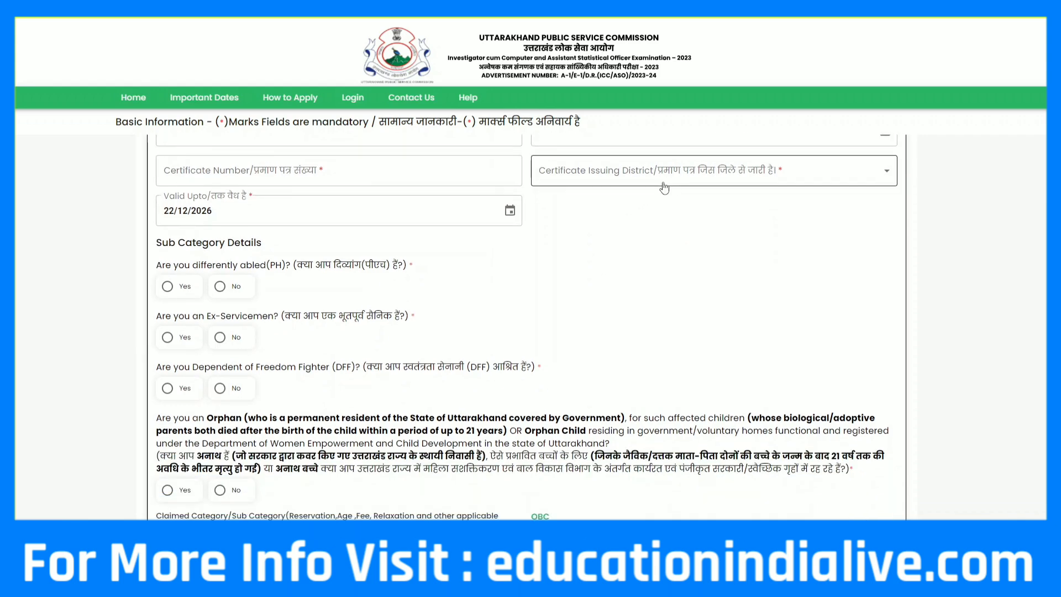
Choose Almora as the certificate issuing district
click(681, 180)
click(596, 222)
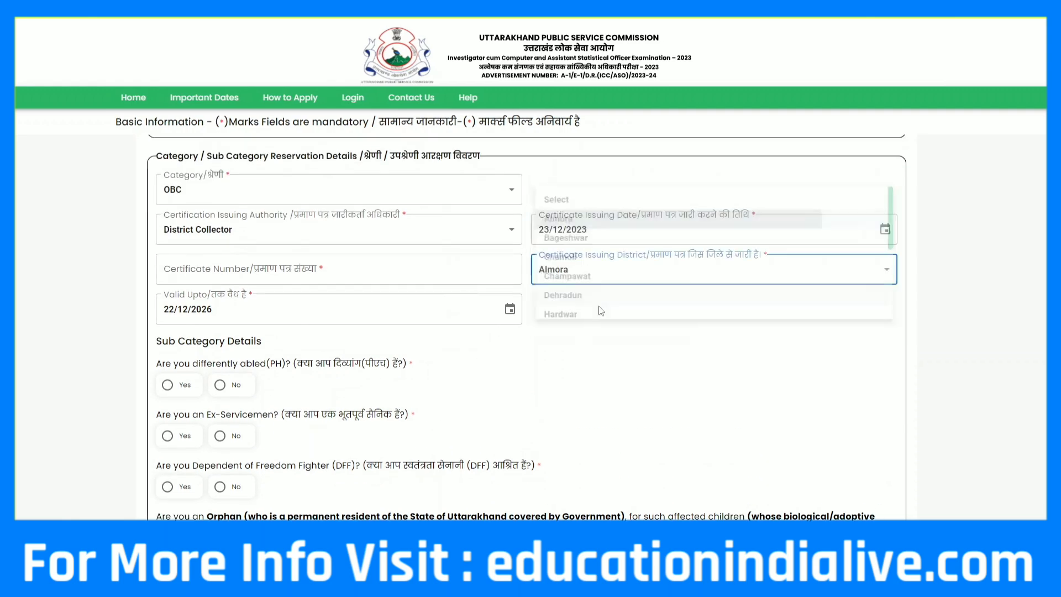
scroll(449, 344, down, 1)
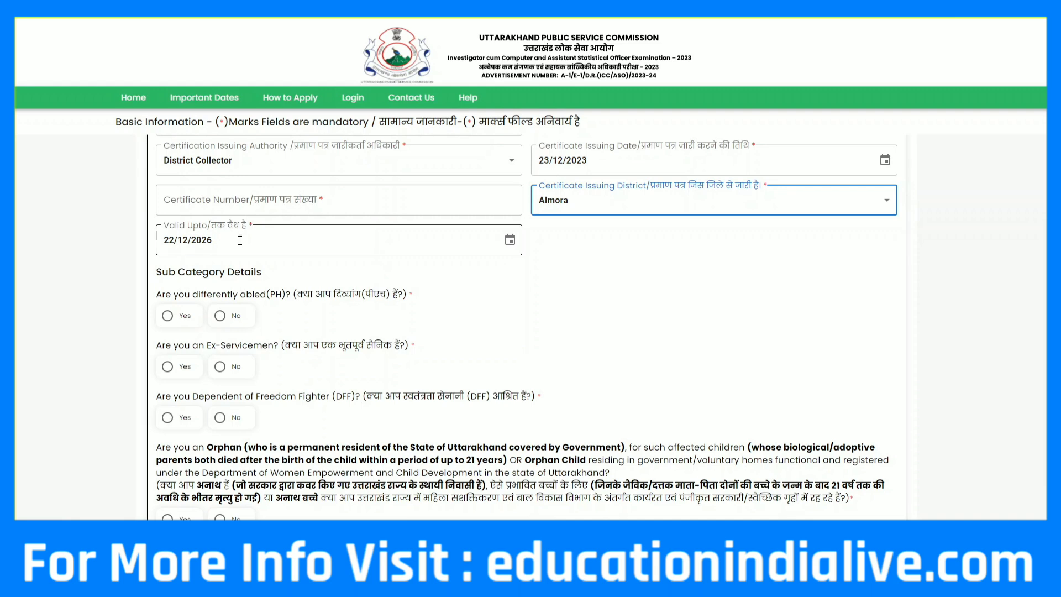
scroll(240, 241, down, 1)
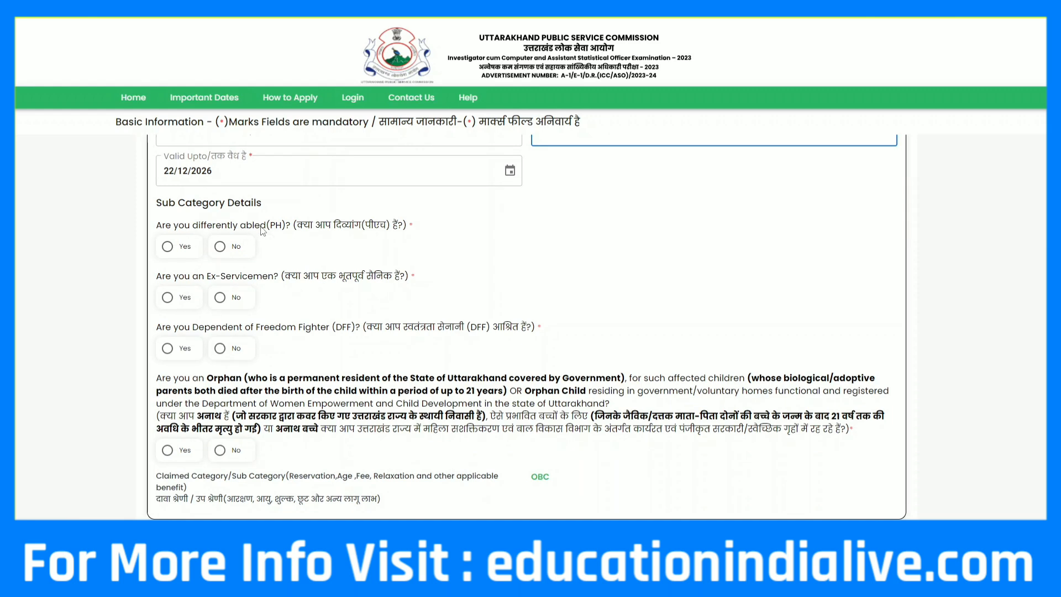
Answer No to the differently abled, Ex-Servicemen and Freedom Fighter dependent questions
click(167, 247)
click(220, 246)
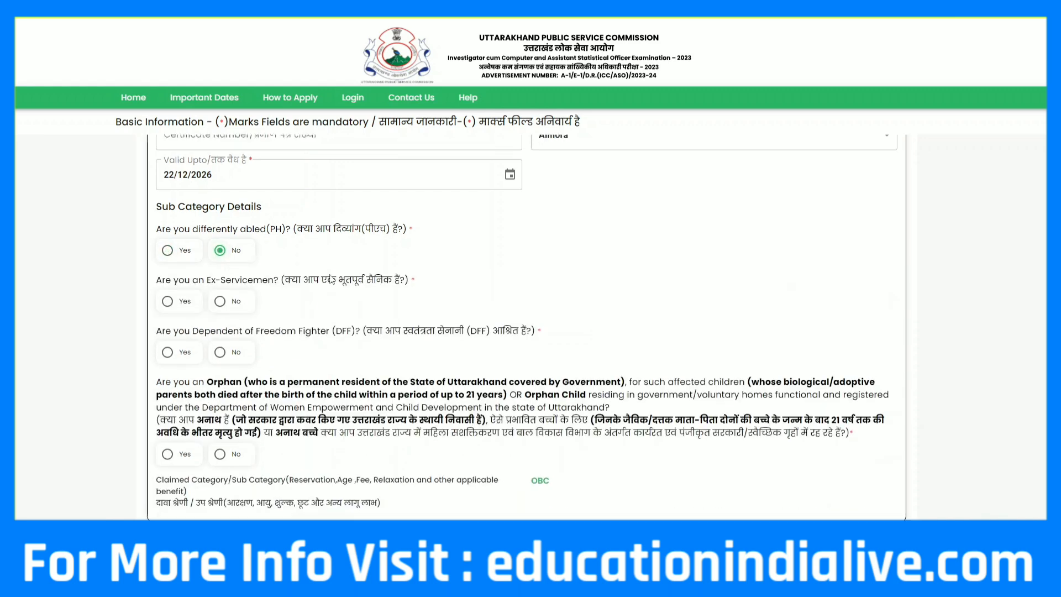
scroll(327, 285, up, 1)
scroll(327, 284, down, 2)
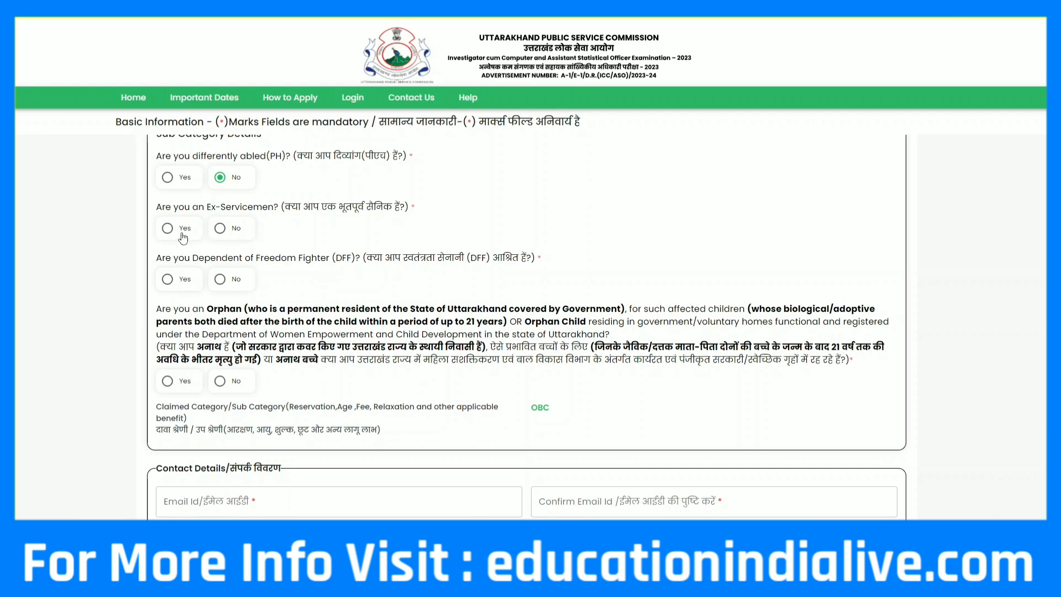
click(218, 238)
scroll(351, 277, down, 1)
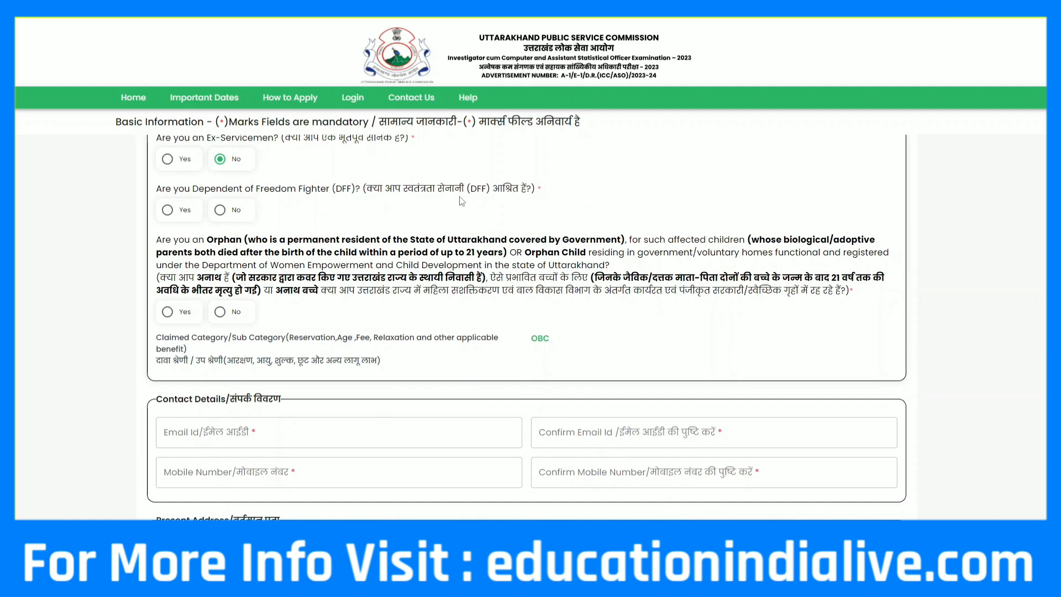
click(220, 210)
drag(214, 243, 224, 243)
Answer No to the Orphan question, then scroll down to Contact Details and Present Address
click(220, 313)
scroll(445, 342, down, 1)
scroll(445, 341, down, 1)
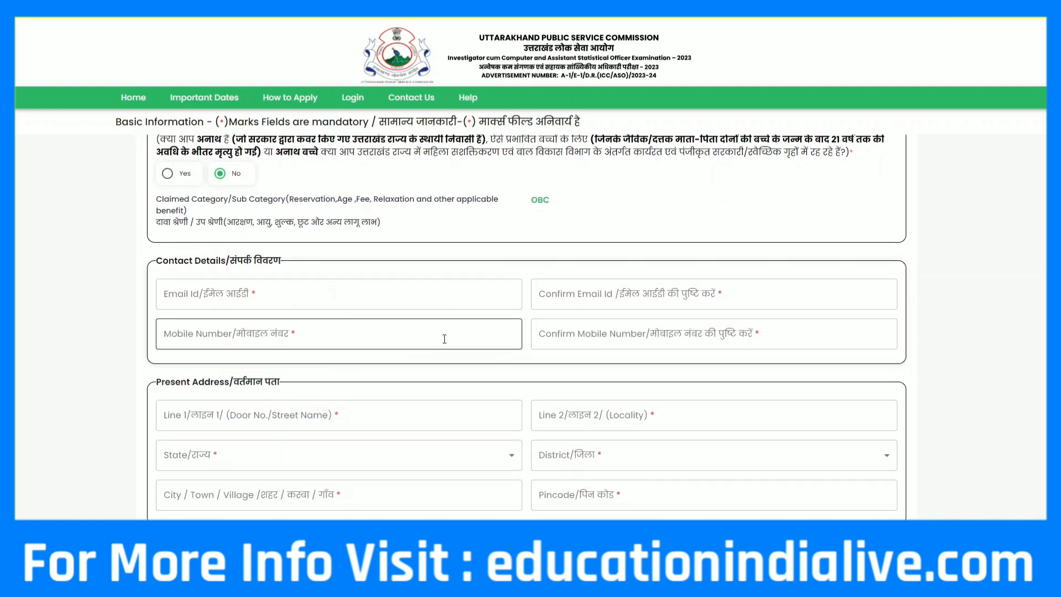
scroll(449, 361, down, 1)
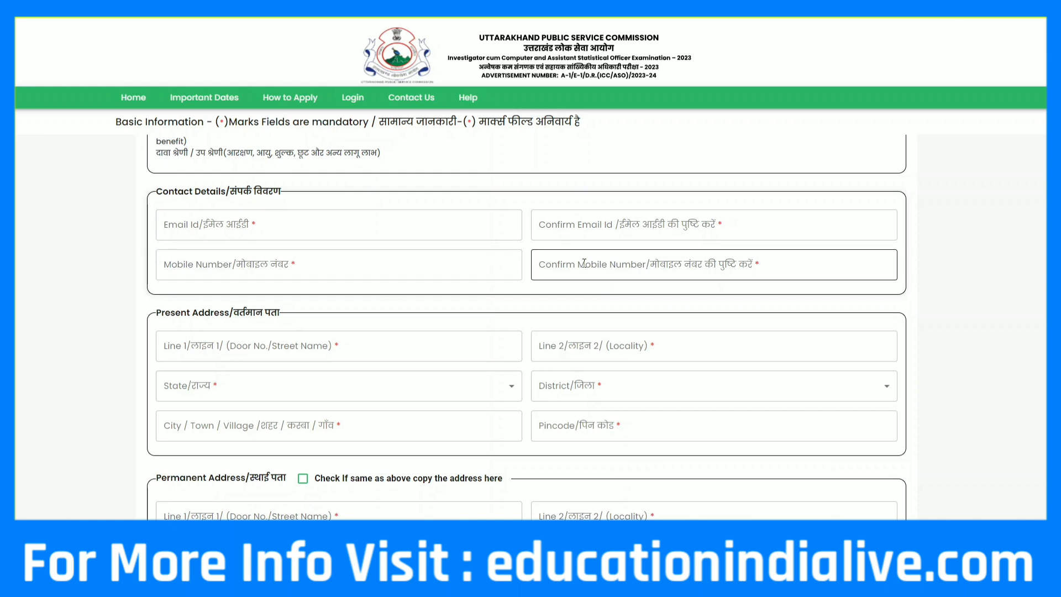
scroll(420, 254, down, 2)
scroll(392, 245, up, 1)
scroll(389, 244, down, 3)
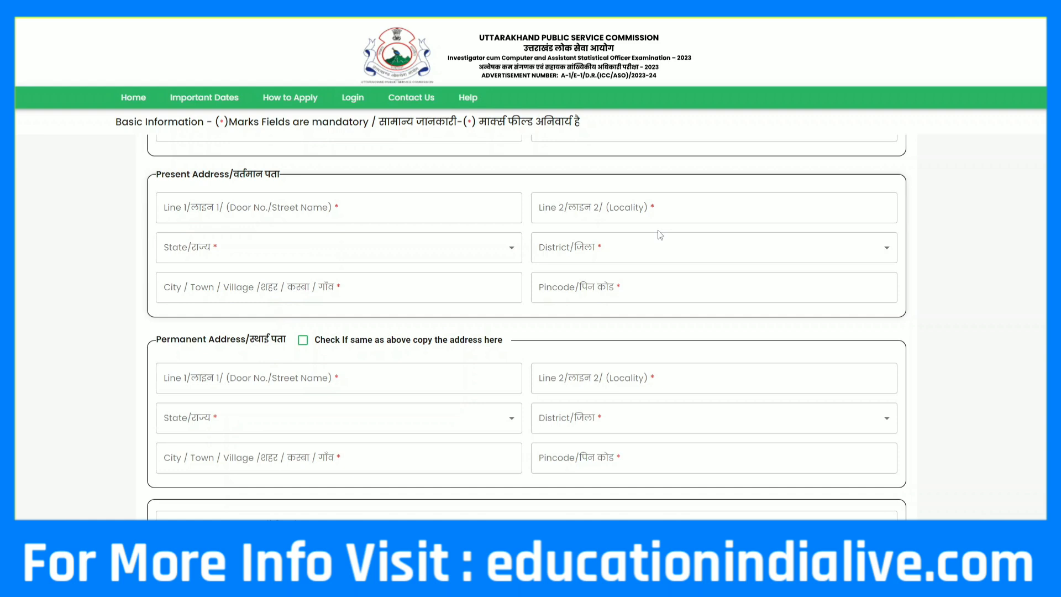
Fill the present address with state Uttarakhand, district Almora and city Almora
click(505, 246)
key(Down)
key(Down)
key(Down)
key(Down)
key(Down)
key(Down)
key(Down)
key(Down)
key(Down)
key(Down)
key(Down)
key(Down)
key(Down)
key(Down)
key(Down)
key(Down)
key(Down)
key(Down)
key(Down)
key(Down)
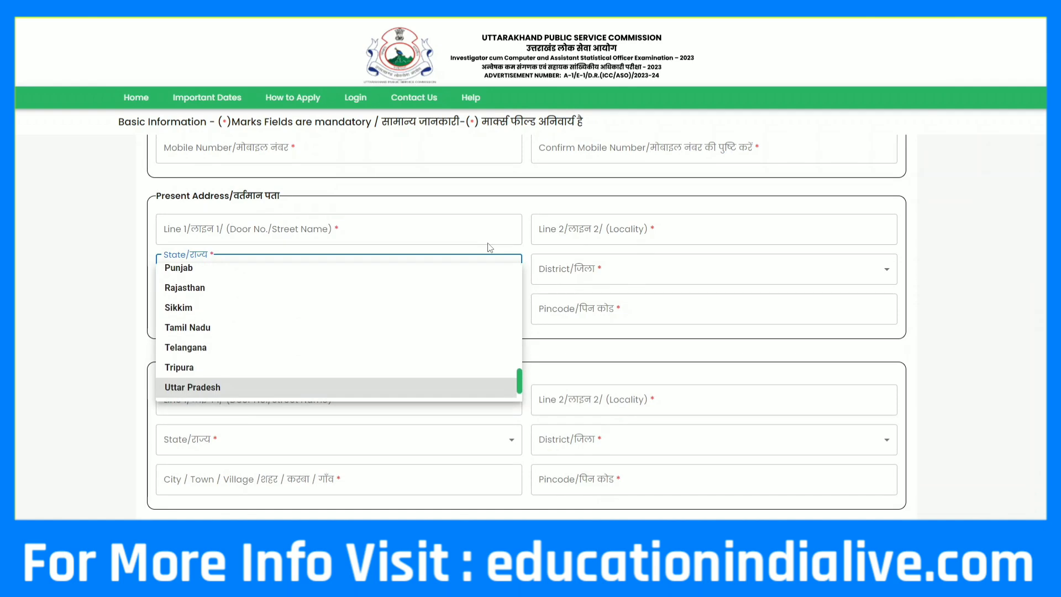
key(Return)
click(677, 264)
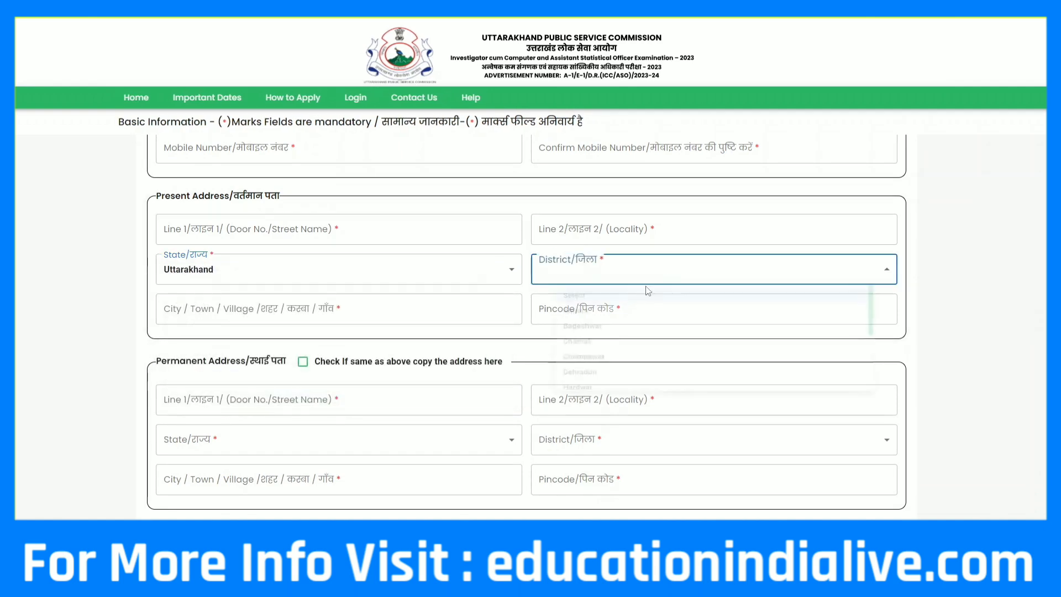
key(Down)
click(578, 323)
click(225, 310)
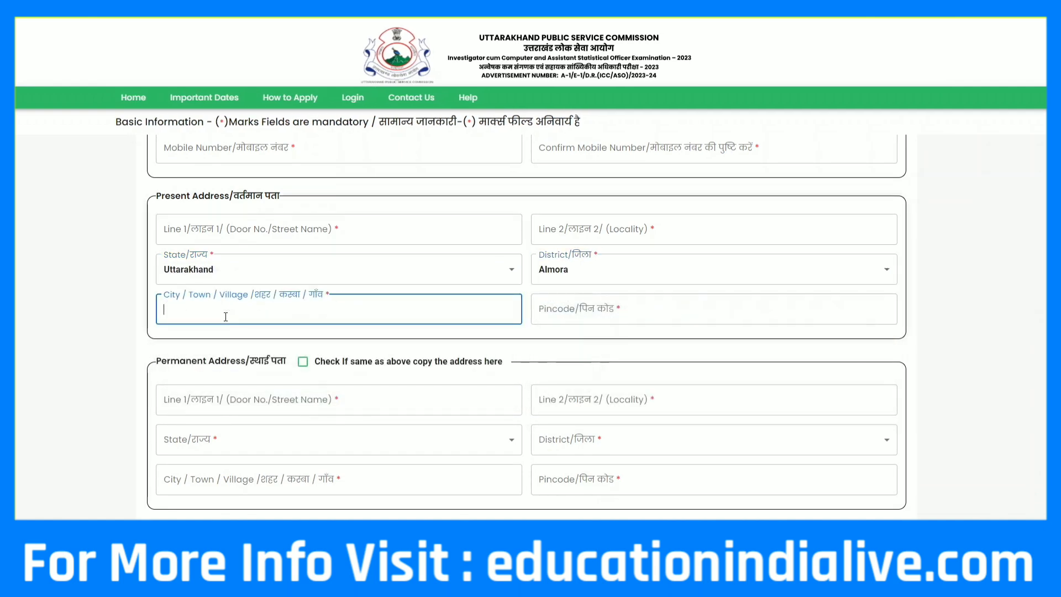
text(Almora)
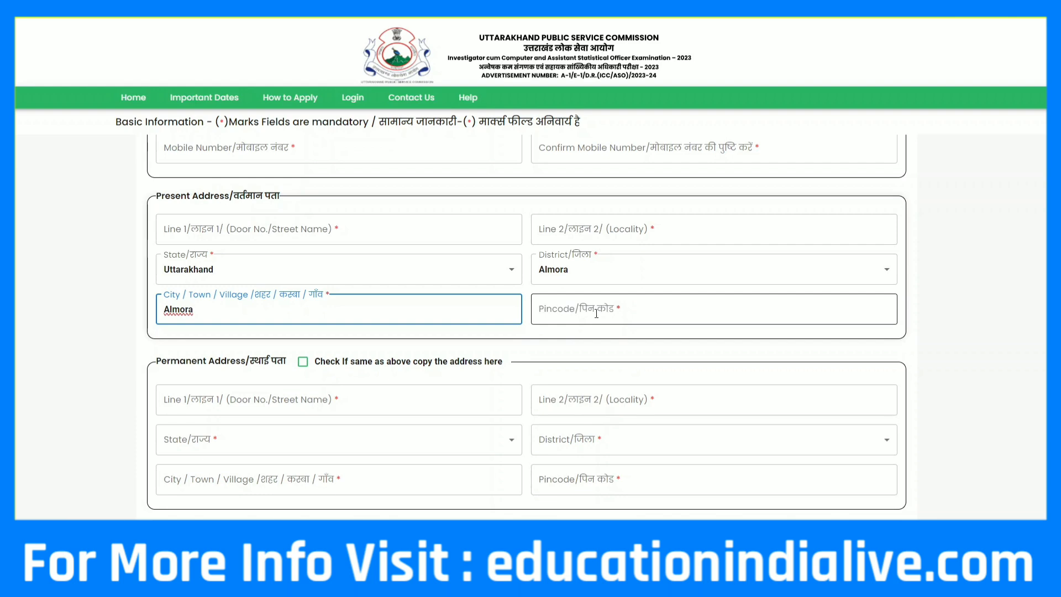
Tick 'same as above' so the permanent address copies the present address
scroll(497, 331, down, 3)
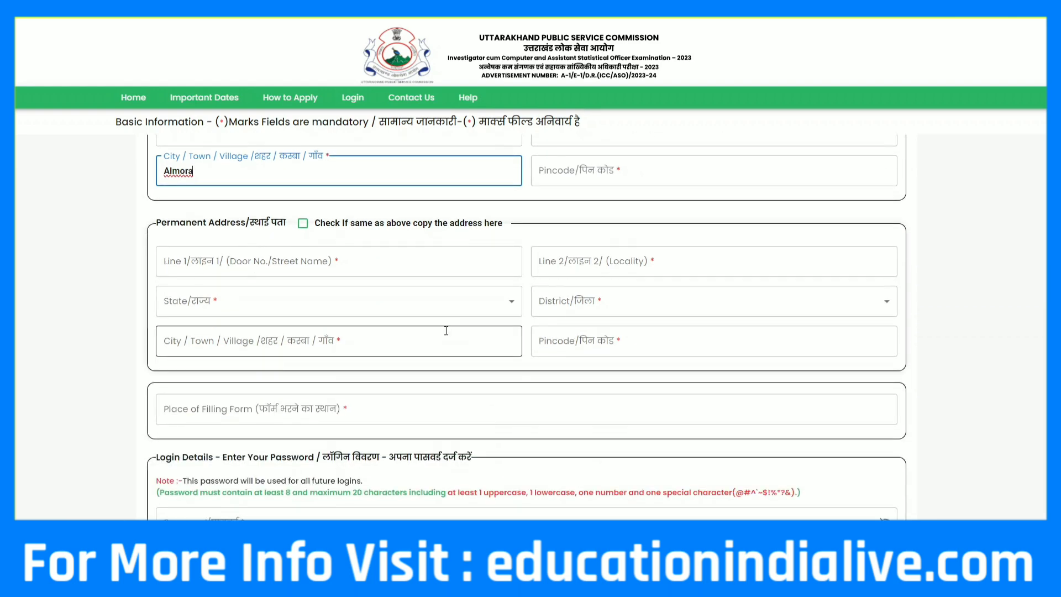
click(303, 223)
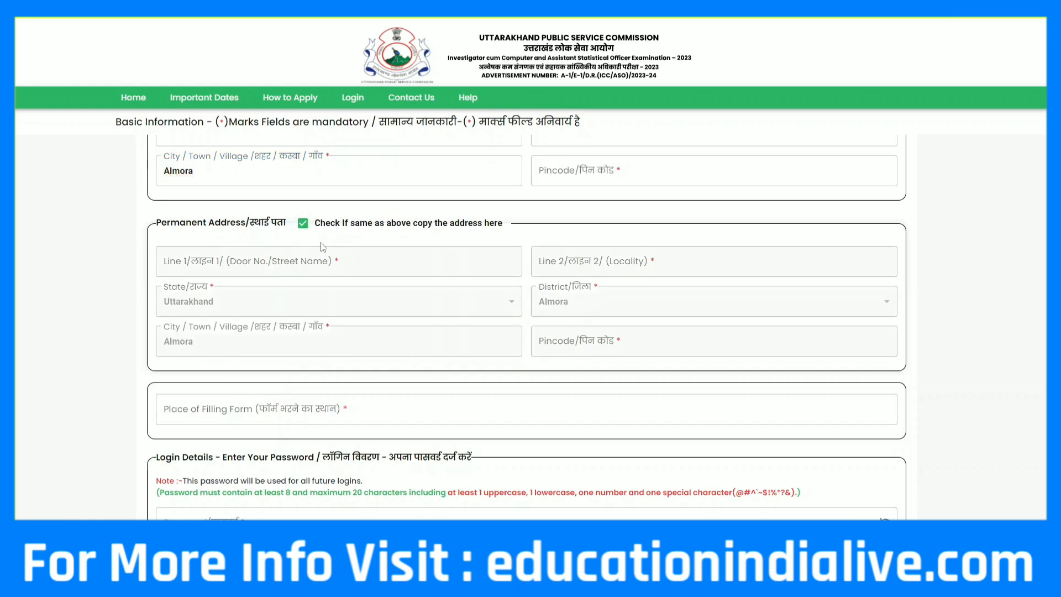
click(303, 228)
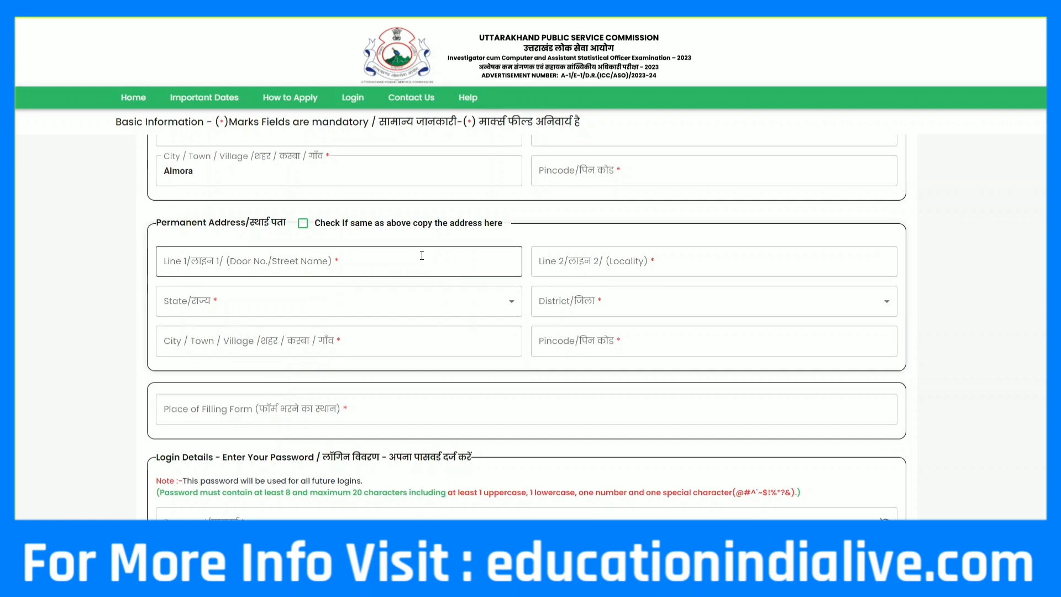
click(302, 223)
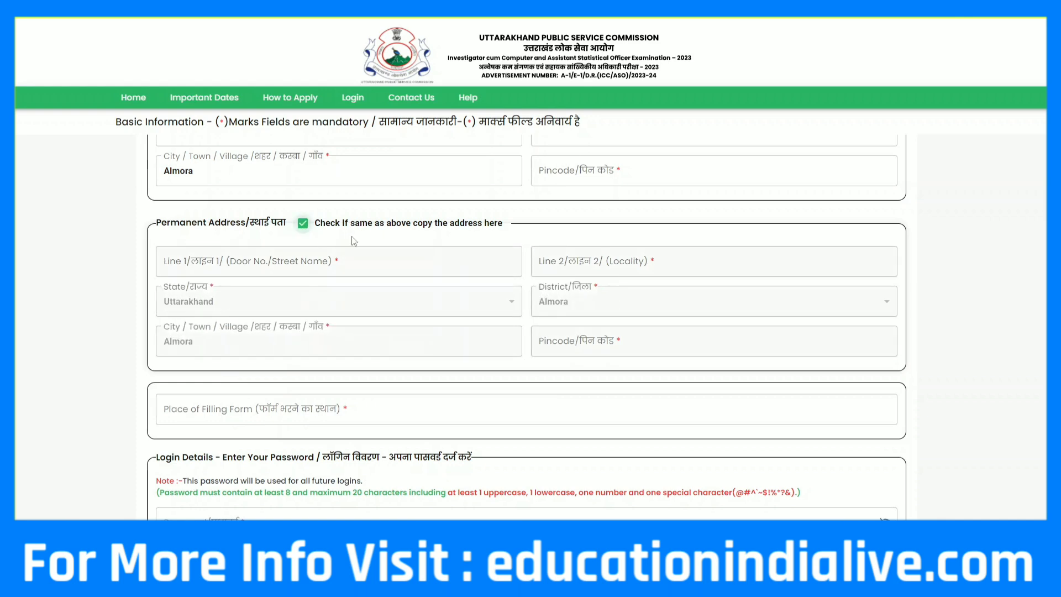
Enter the login password with characters shown, then type the displayed security key
scroll(348, 281, down, 3)
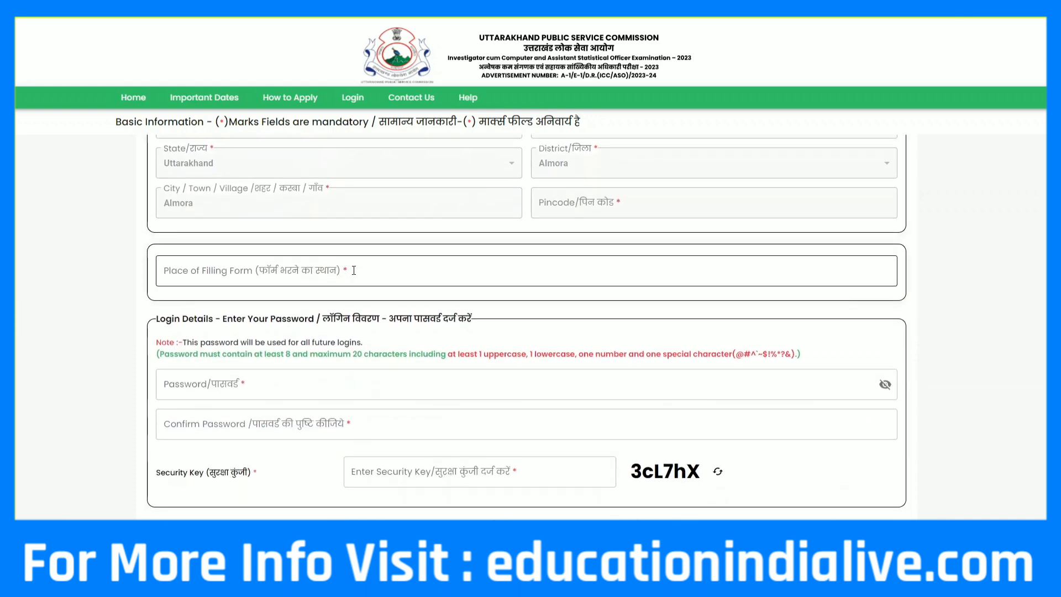
scroll(354, 270, down, 2)
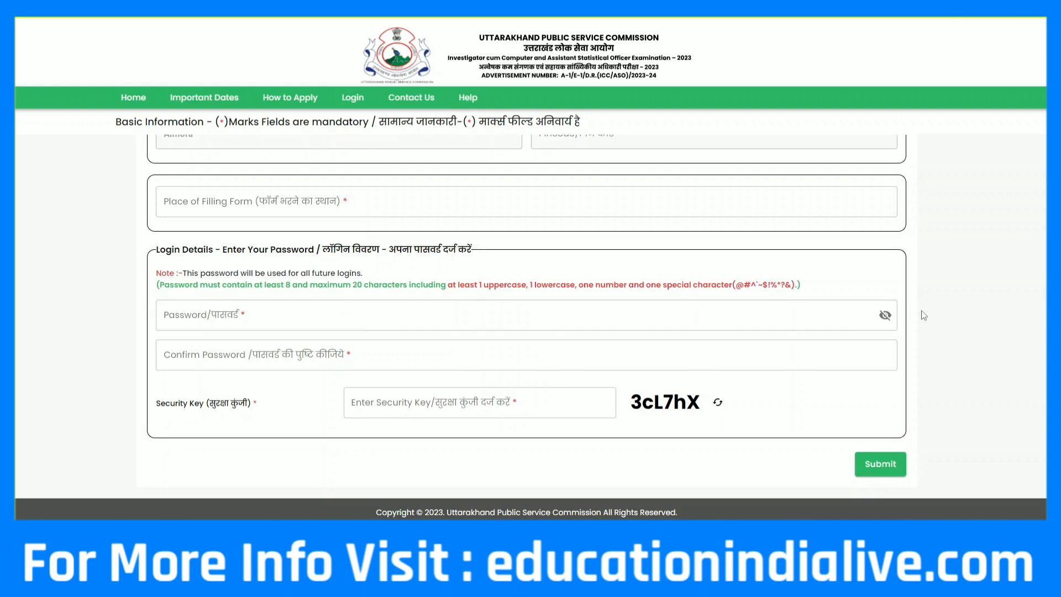
click(878, 316)
click(393, 320)
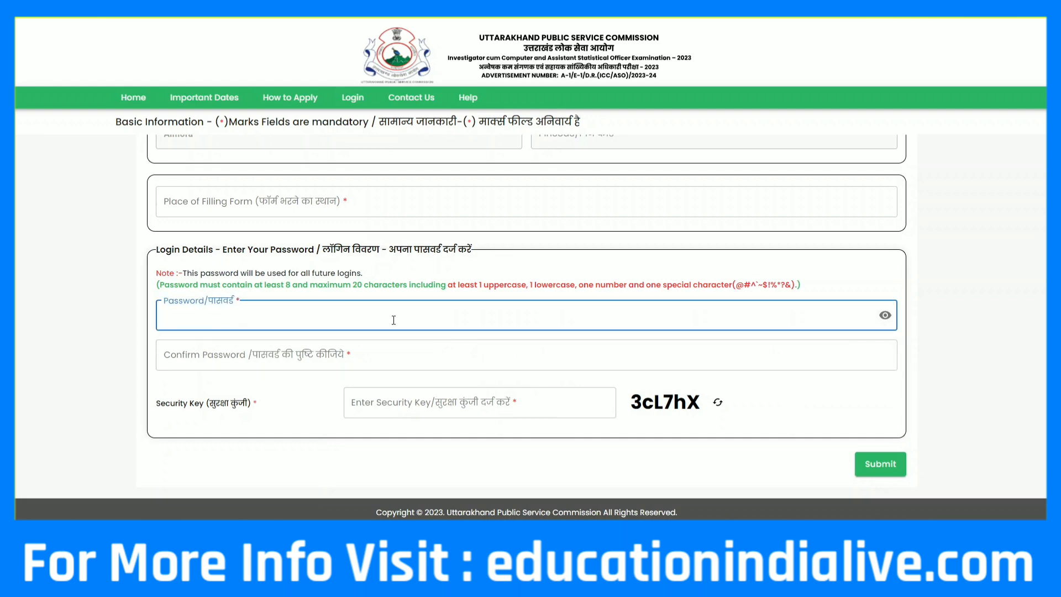
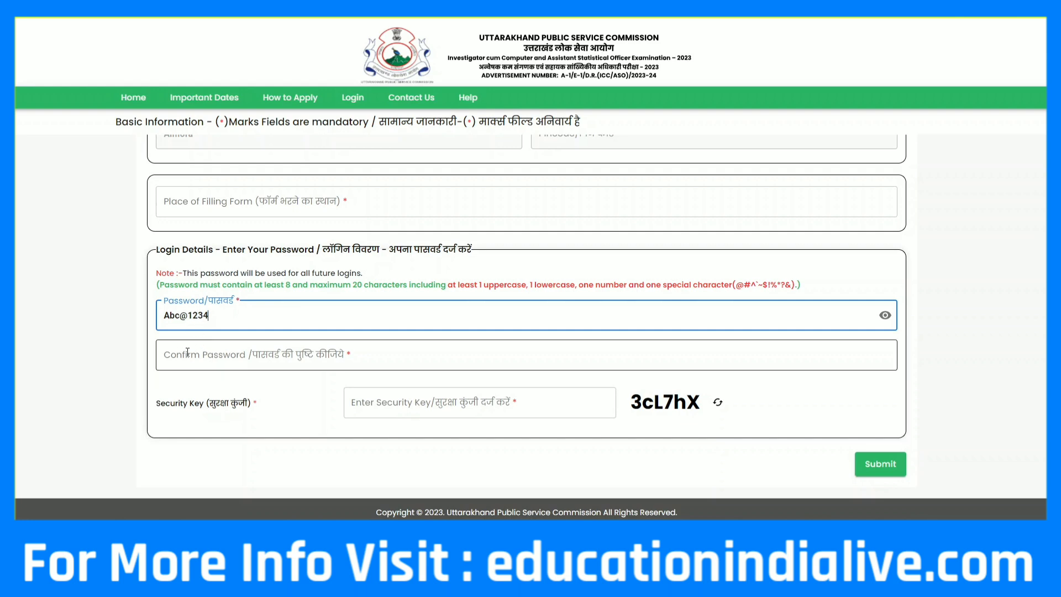
click(418, 399)
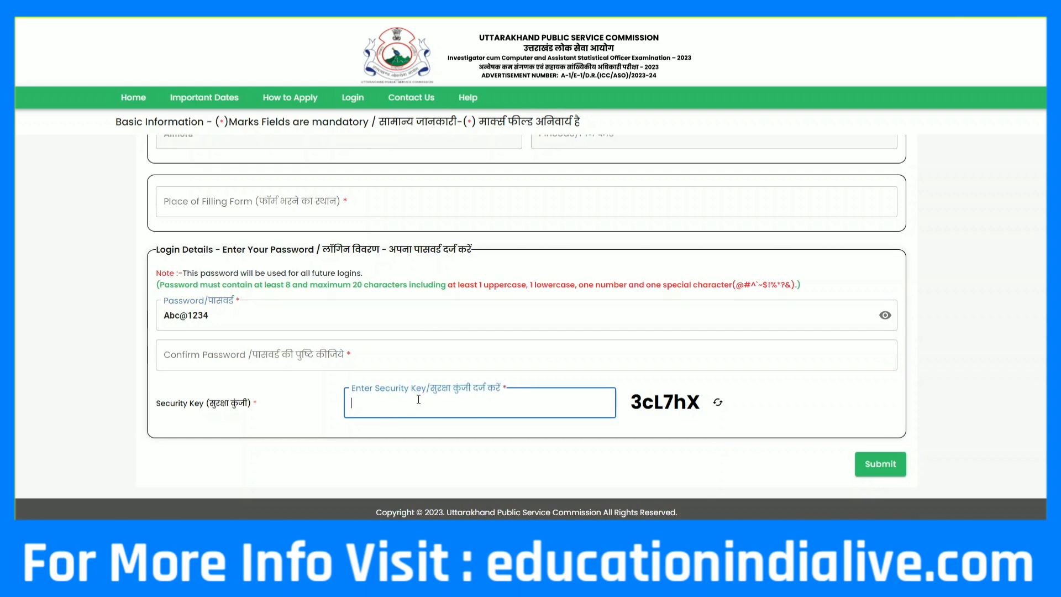
text(3cL7hX)
scroll(663, 436, down, 1)
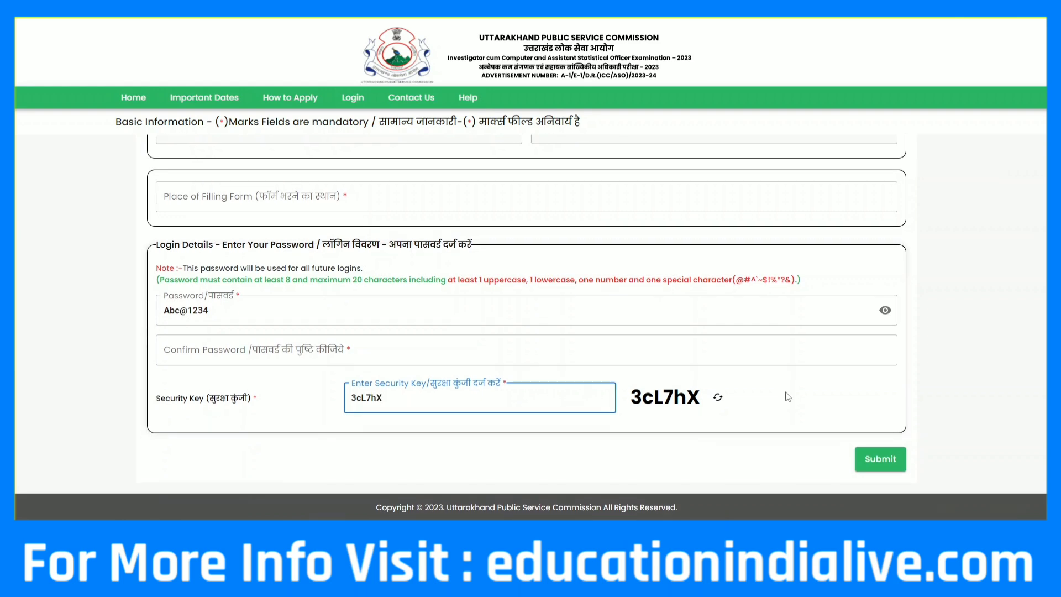
Submit the form, tick 'I have verified all the details', and submit the registration
click(885, 458)
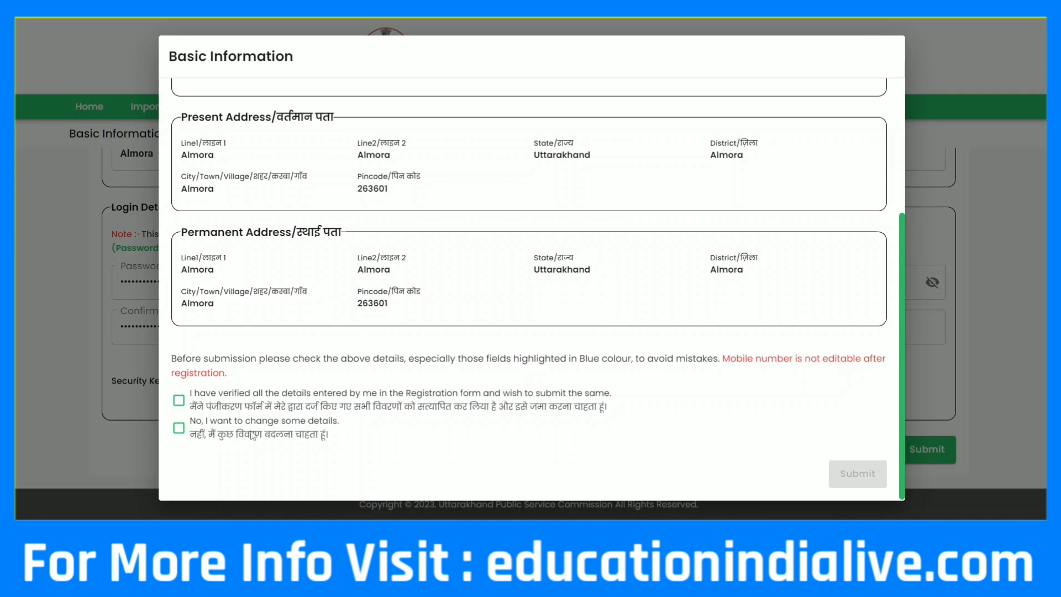
click(180, 429)
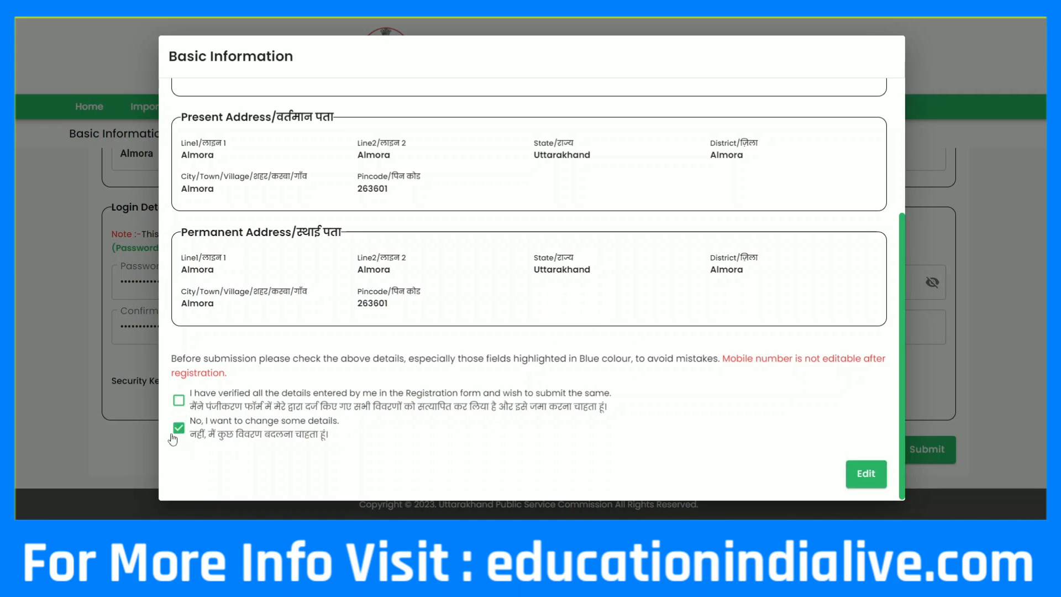
click(179, 401)
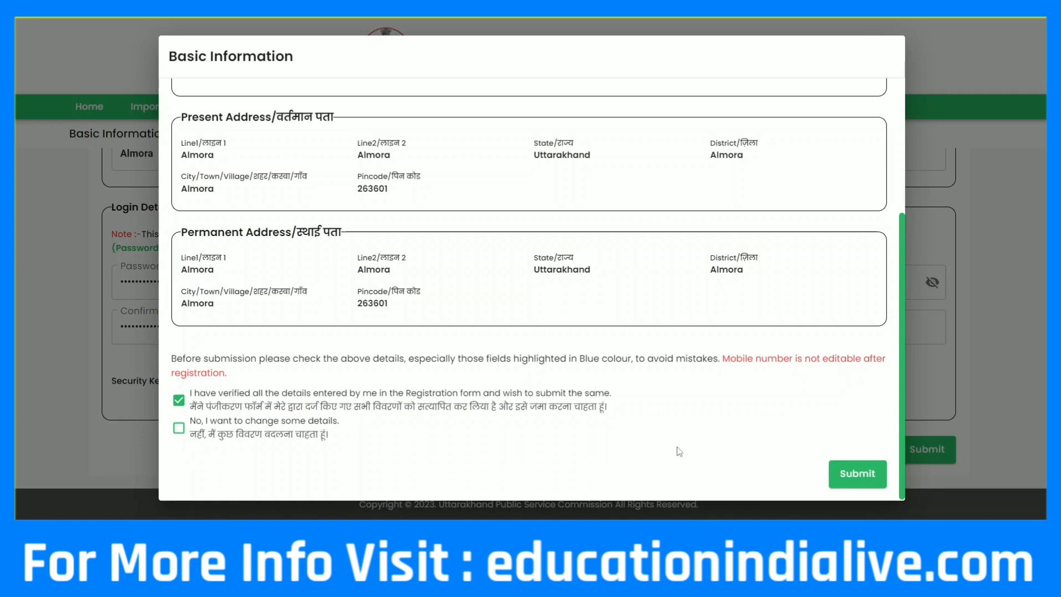
click(857, 474)
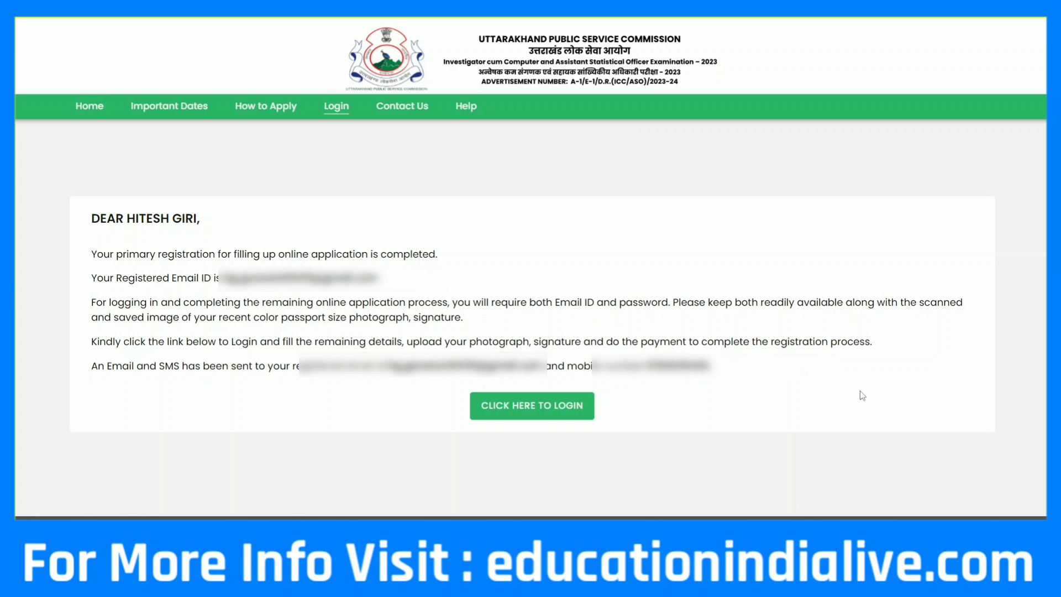
On the login form, fill the e-mail/mobile and password fields and type the captcha characters
click(544, 414)
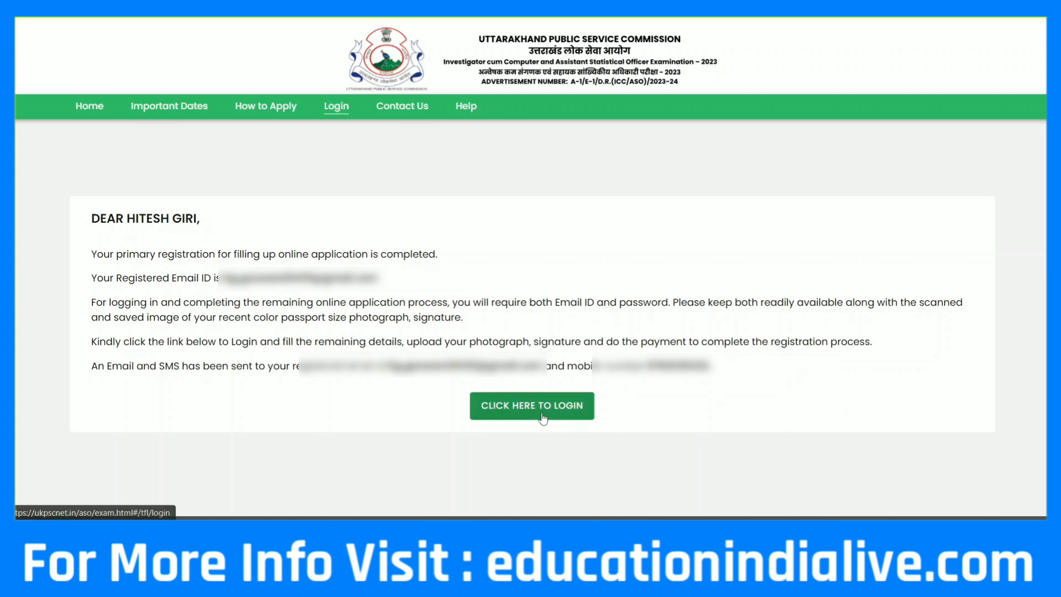
click(187, 263)
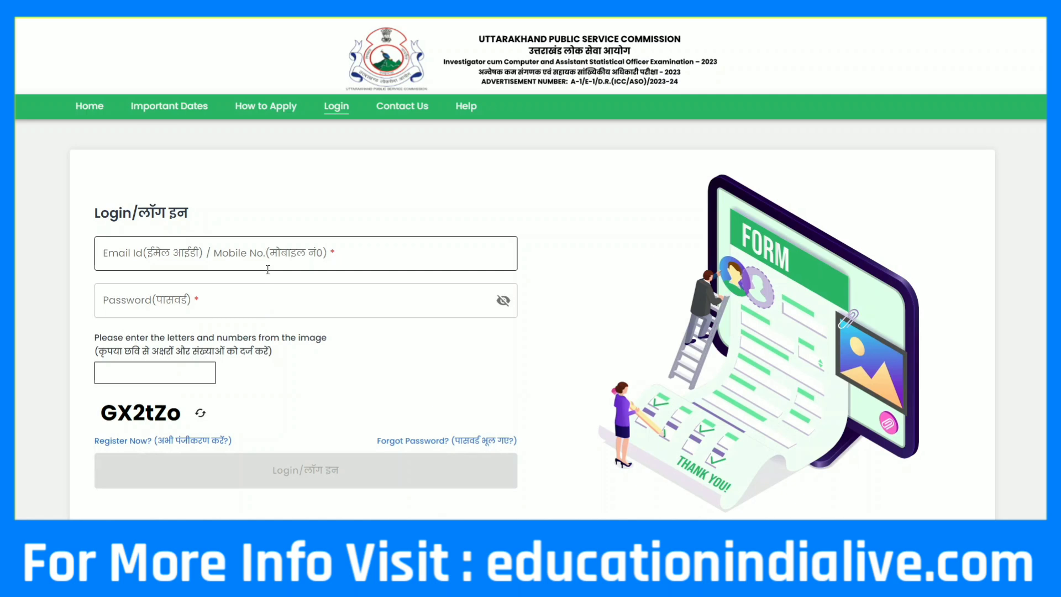
click(203, 287)
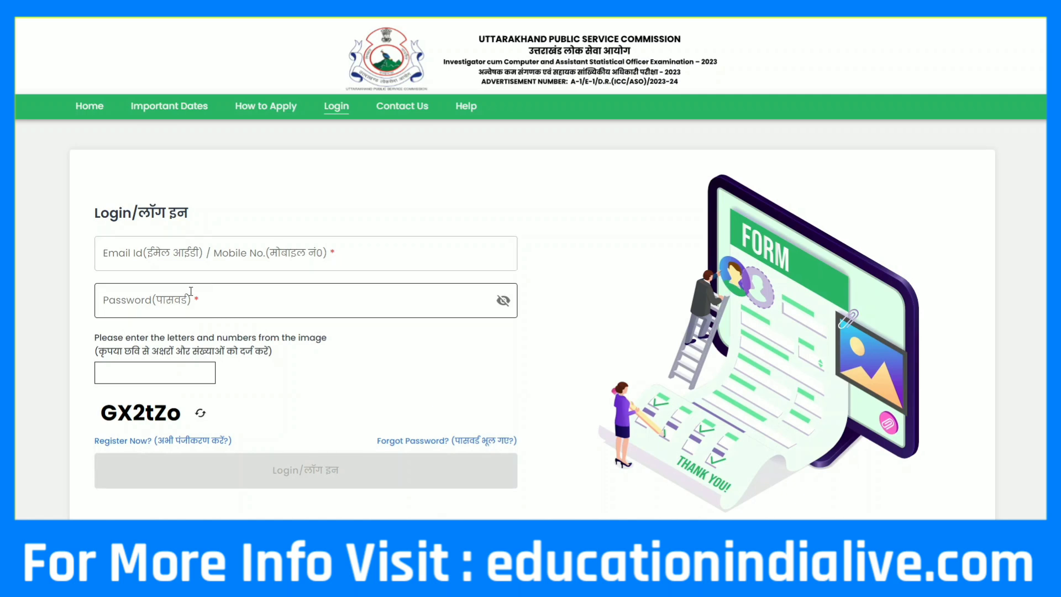
click(137, 380)
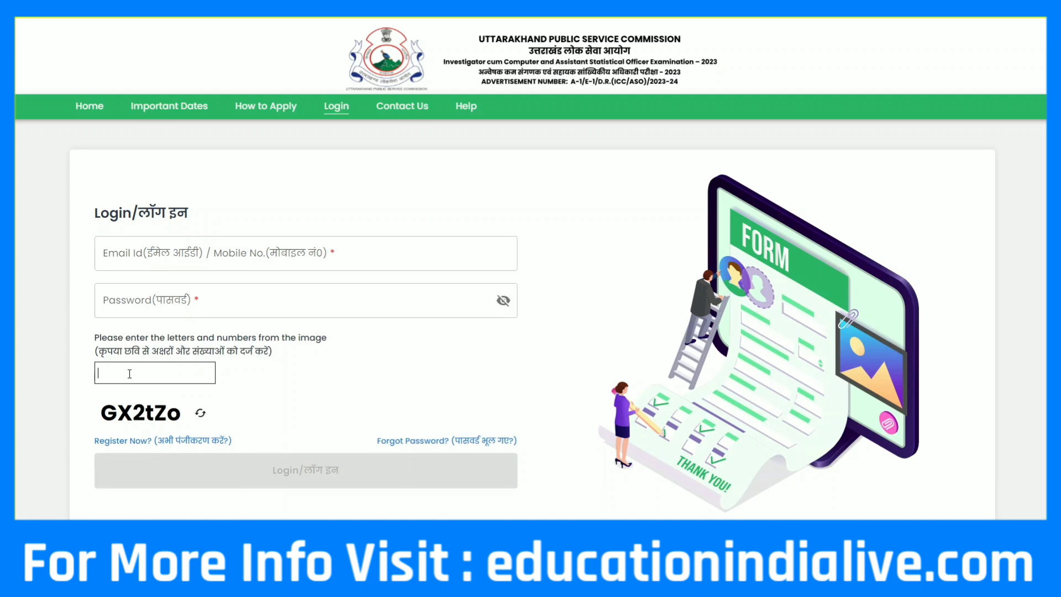
text(GX2)
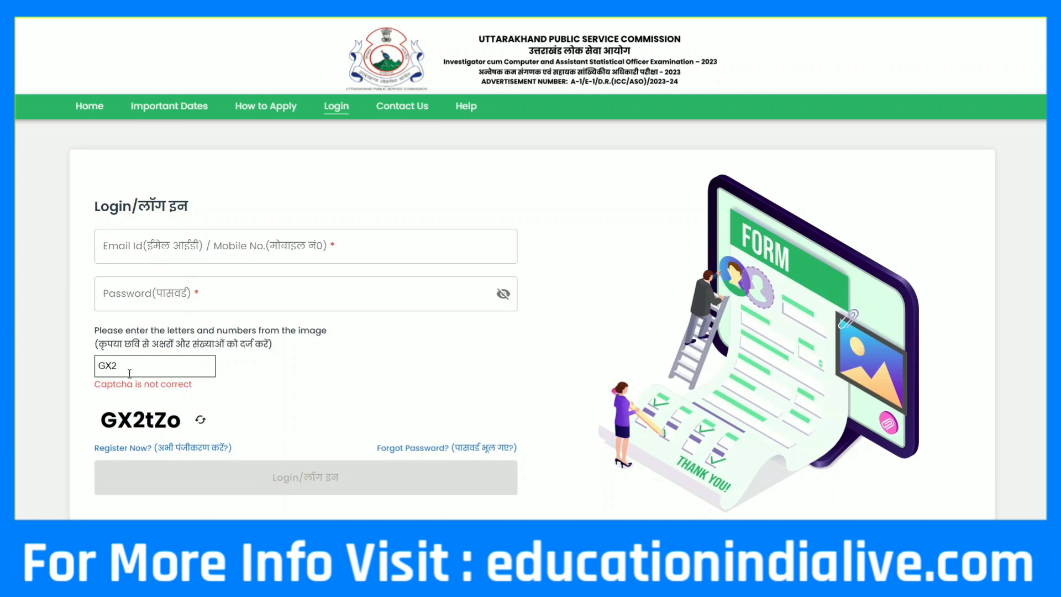
text(tZo)
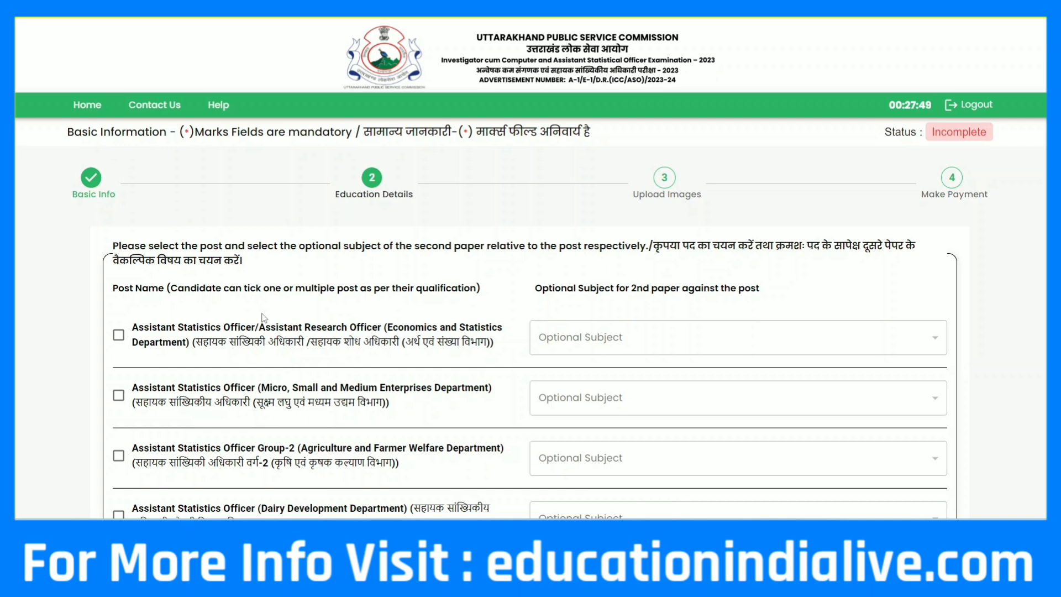
Select the Economics and Statistics Department post with Mathematics as optional subject
scroll(263, 317, down, 1)
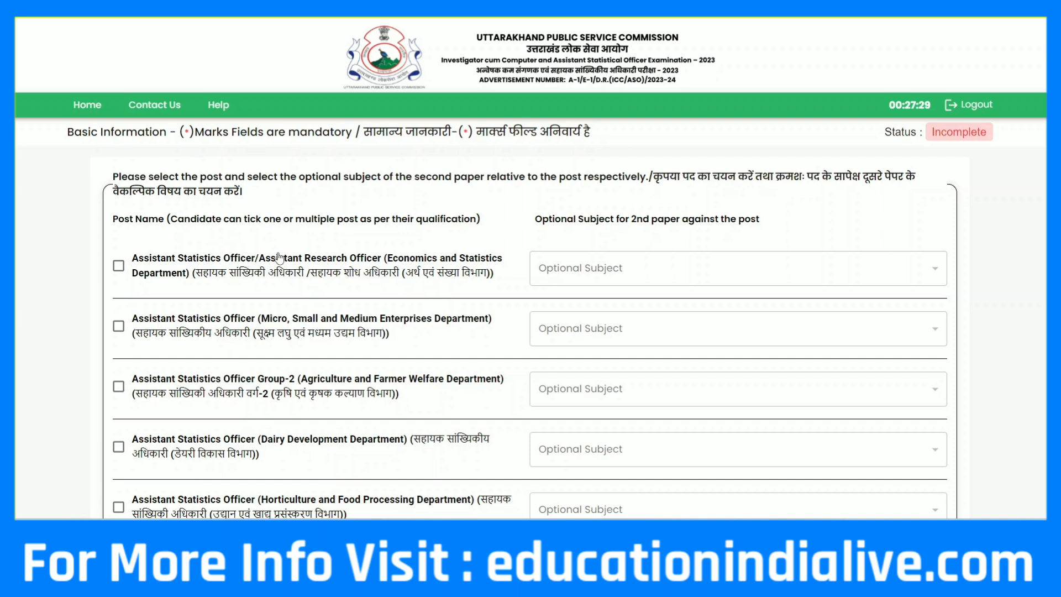
click(119, 265)
click(474, 279)
scroll(602, 289, down, 1)
scroll(599, 325, up, 3)
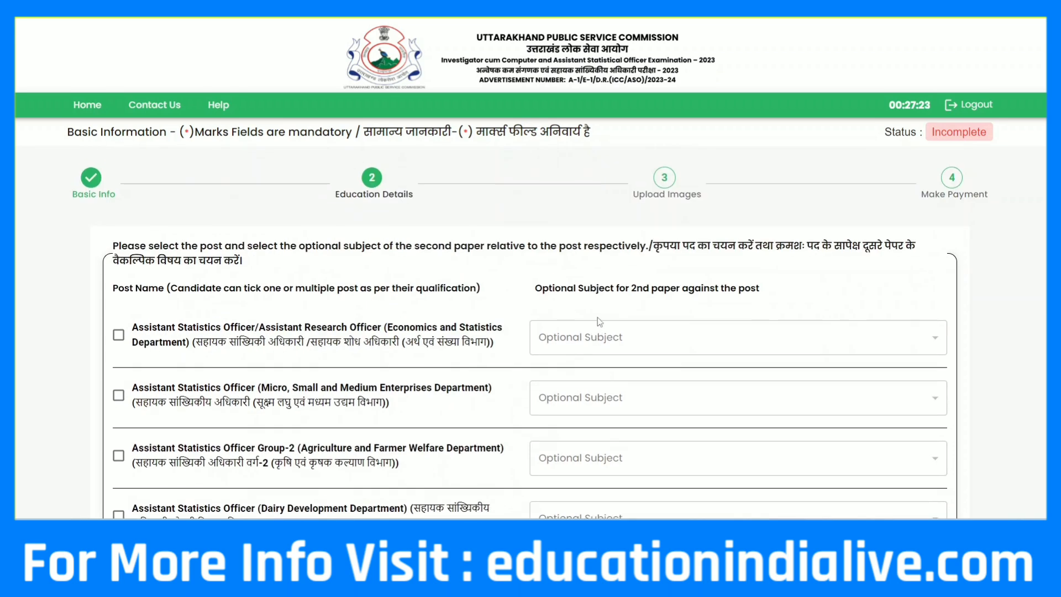
click(118, 334)
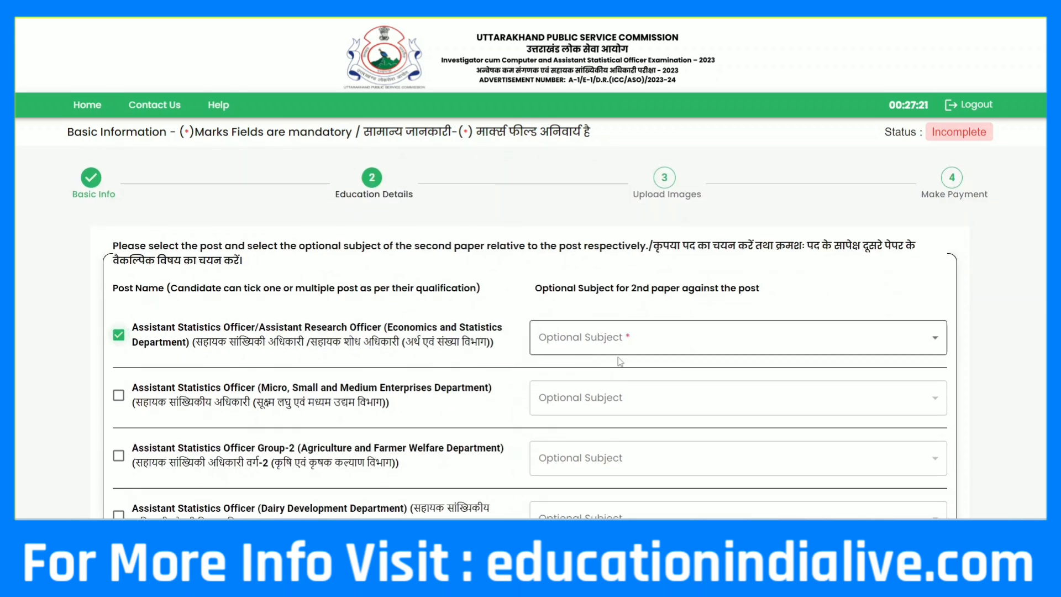
click(937, 342)
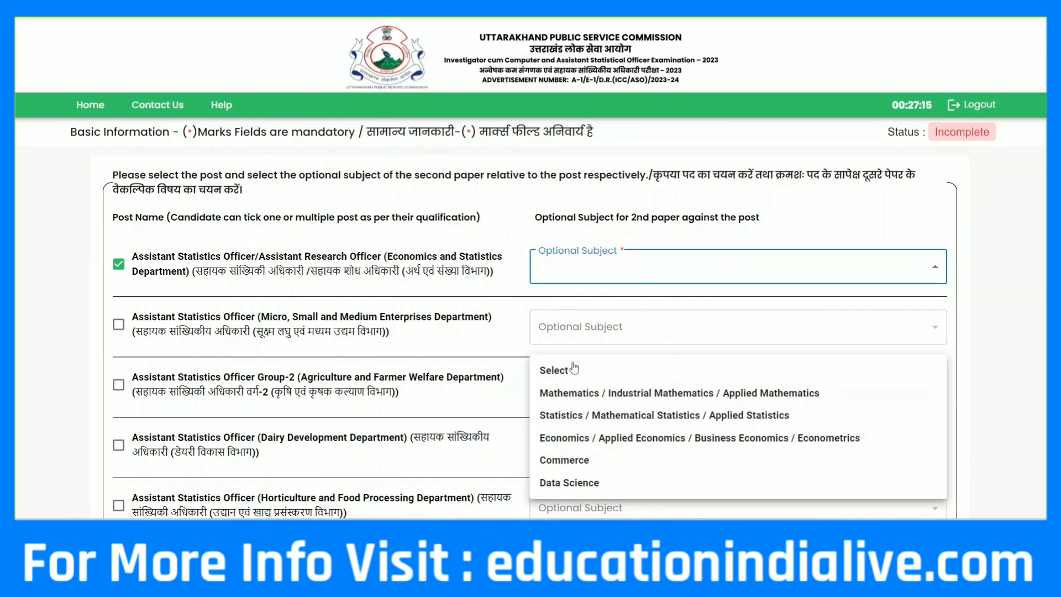
click(586, 401)
Under Essential Education Qualification, answer Yes then No to the Hindi Devnagari question
scroll(1027, 334, down, 10)
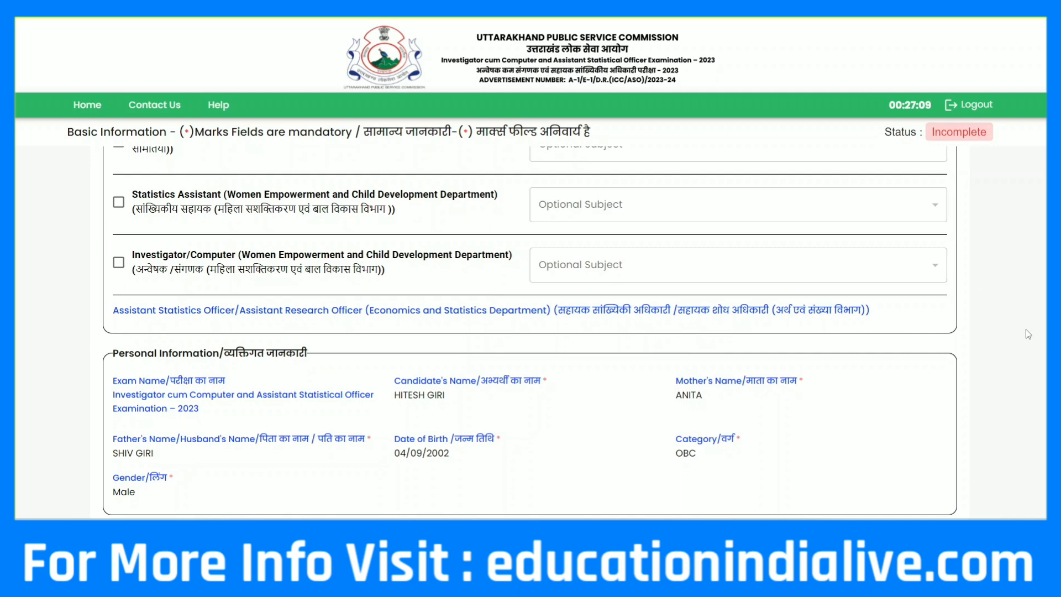
scroll(1028, 335, down, 6)
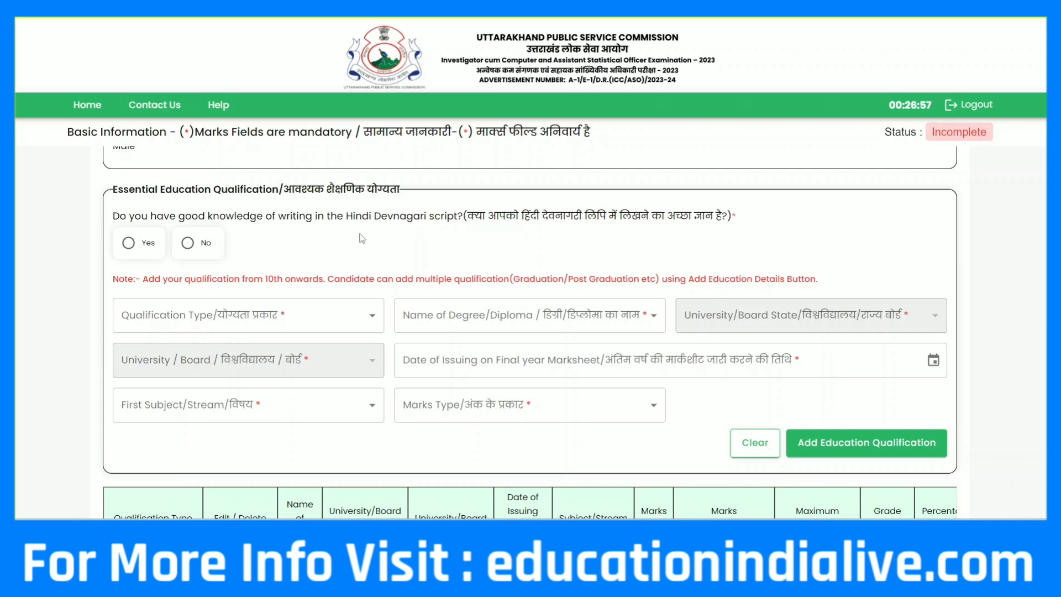
click(137, 245)
click(188, 245)
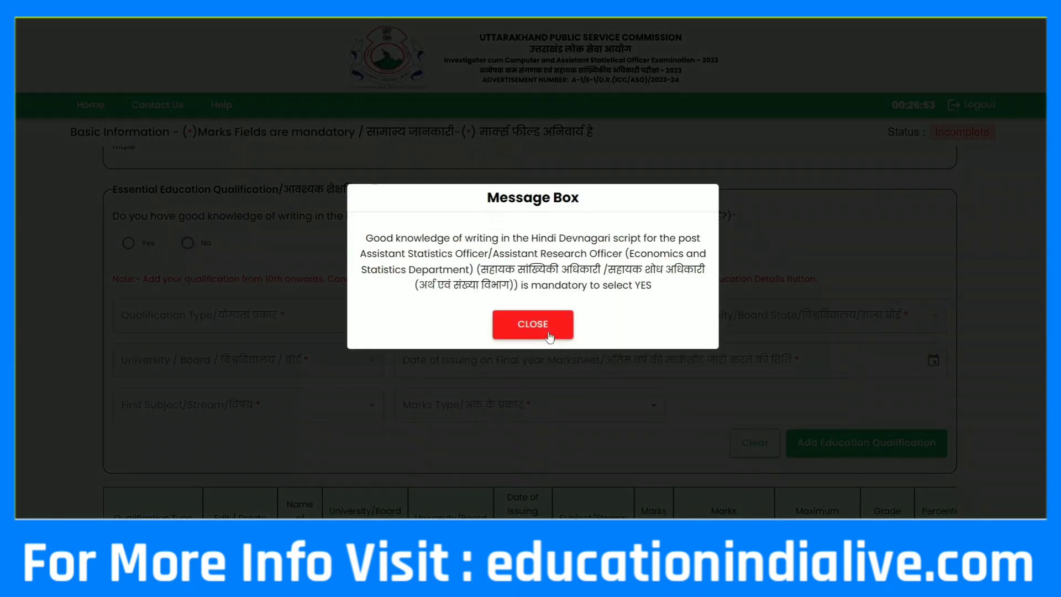
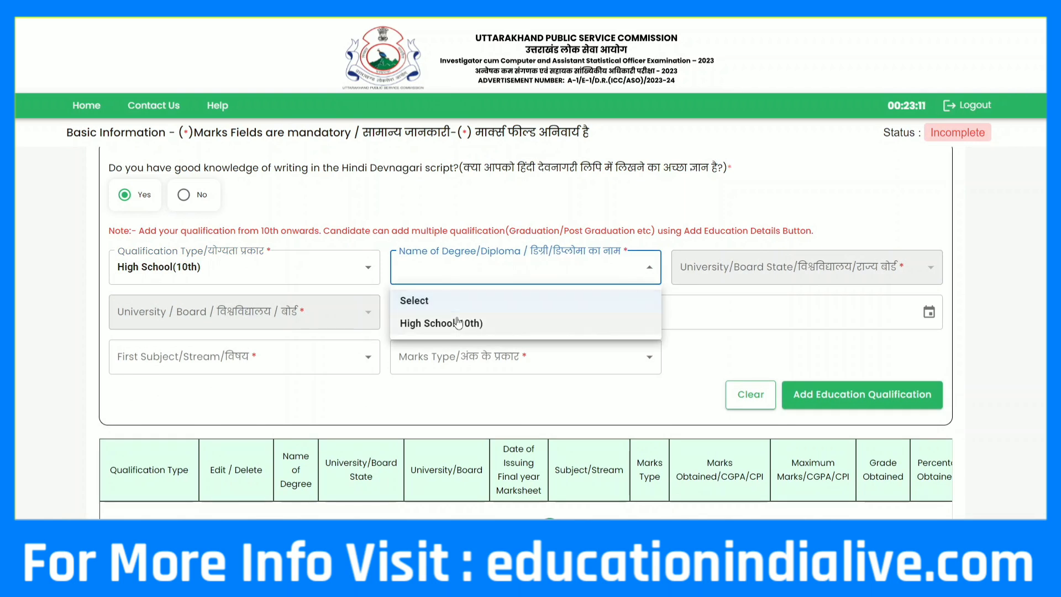
Choose High School(10th) as degree, Uttarakhand as board state, and Uttrakhand Board of School Education
click(456, 320)
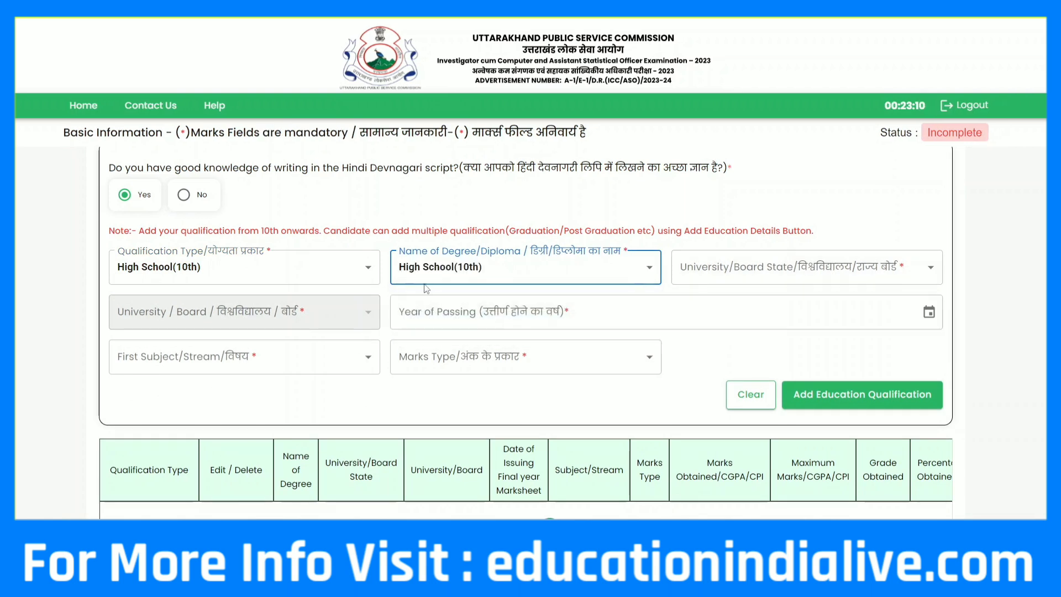
click(764, 277)
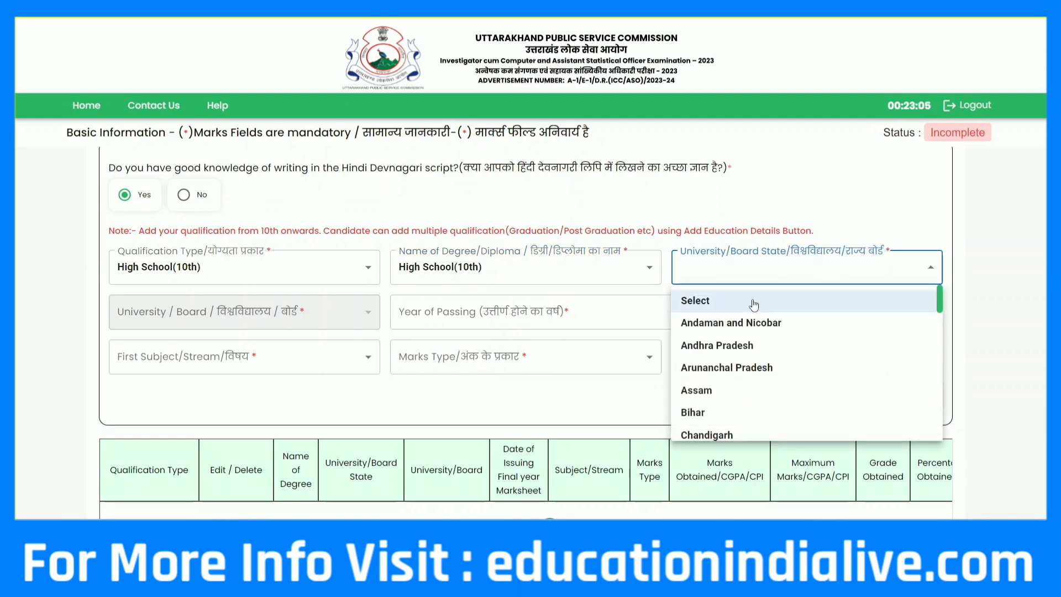
scroll(754, 305, down, 10)
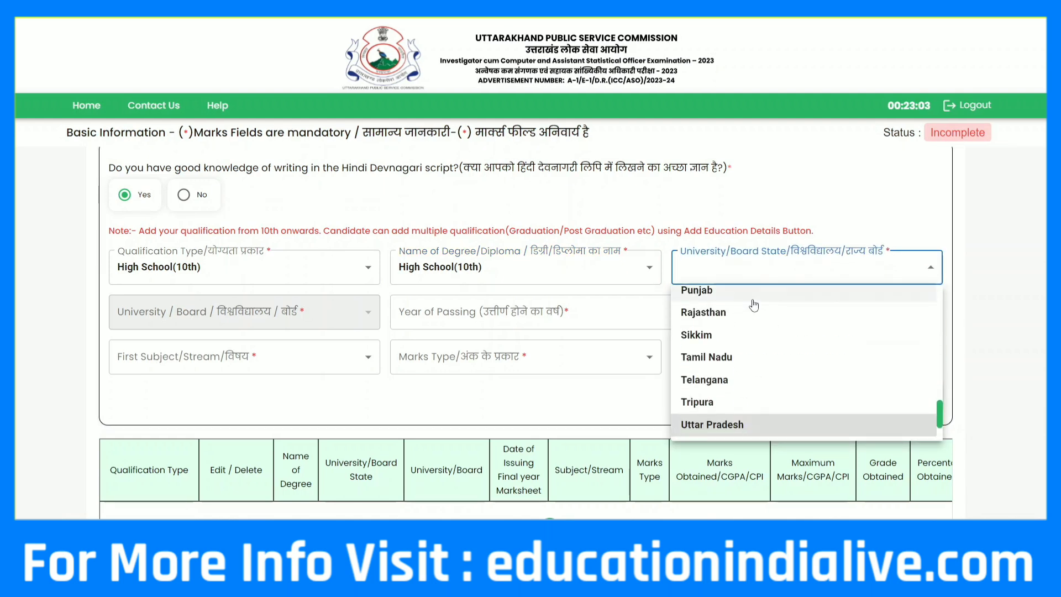
key(Down)
key(Return)
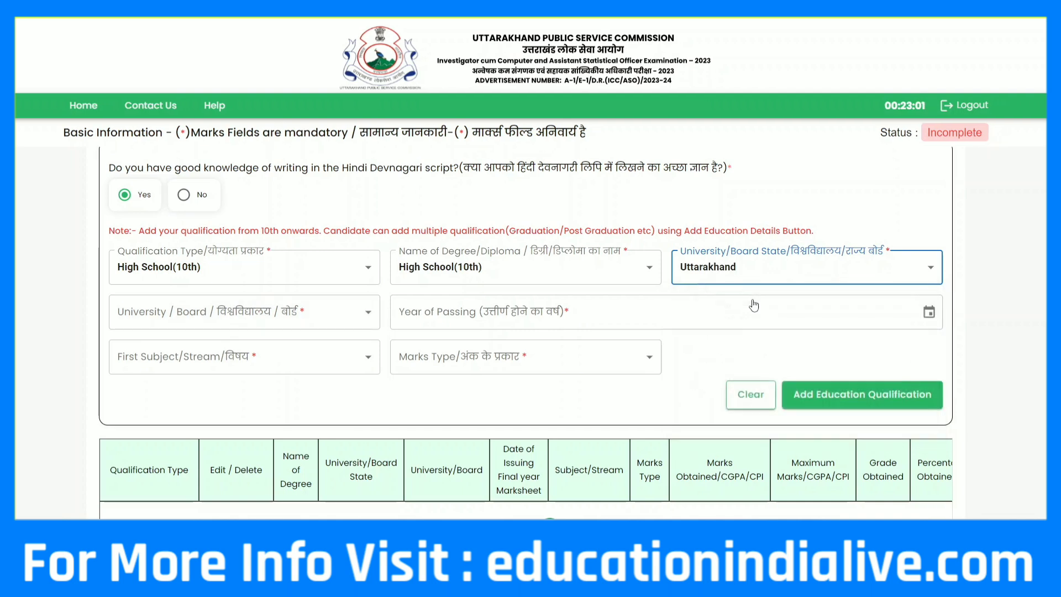
click(267, 313)
key(Down)
key(Down)
key(Down)
key(Down)
key(Down)
key(Down)
key(Down)
key(Down)
key(Down)
key(Down)
key(Down)
key(Down)
key(Down)
key(Down)
key(Down)
key(Down)
key(Down)
key(Down)
key(Down)
key(Down)
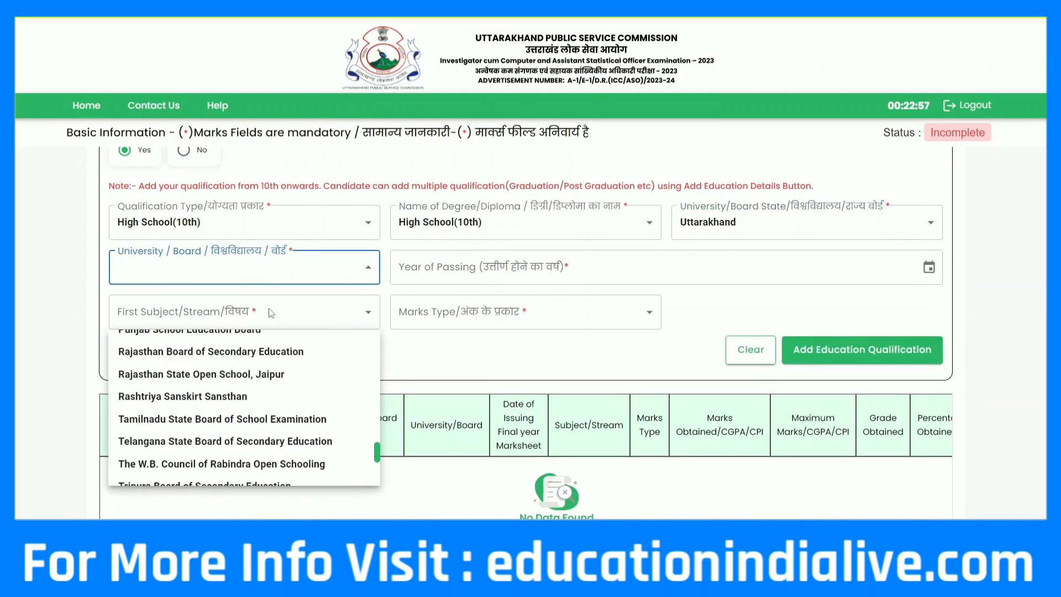
key(Down)
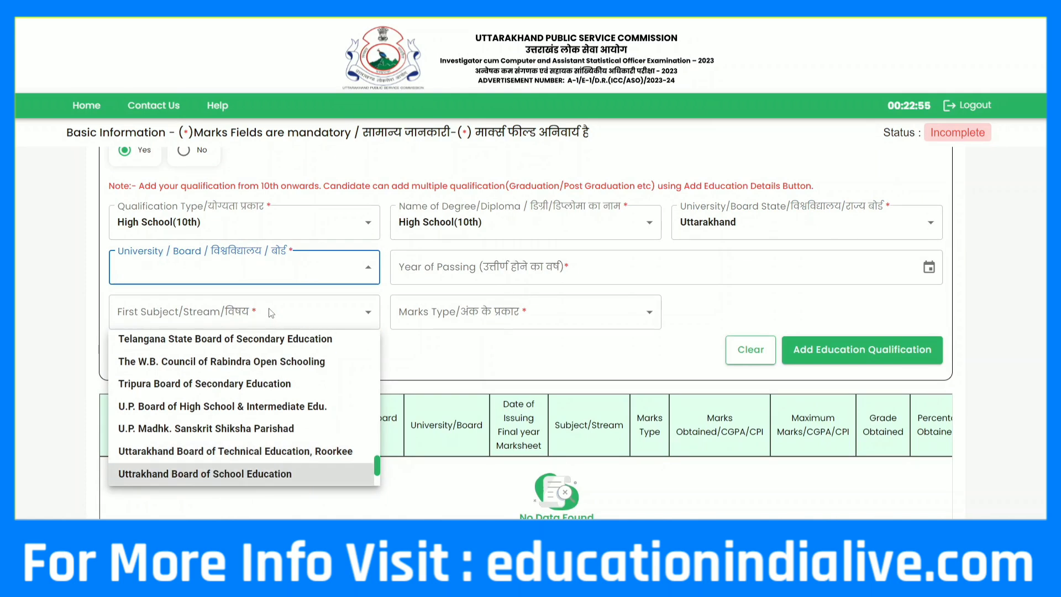
key(Return)
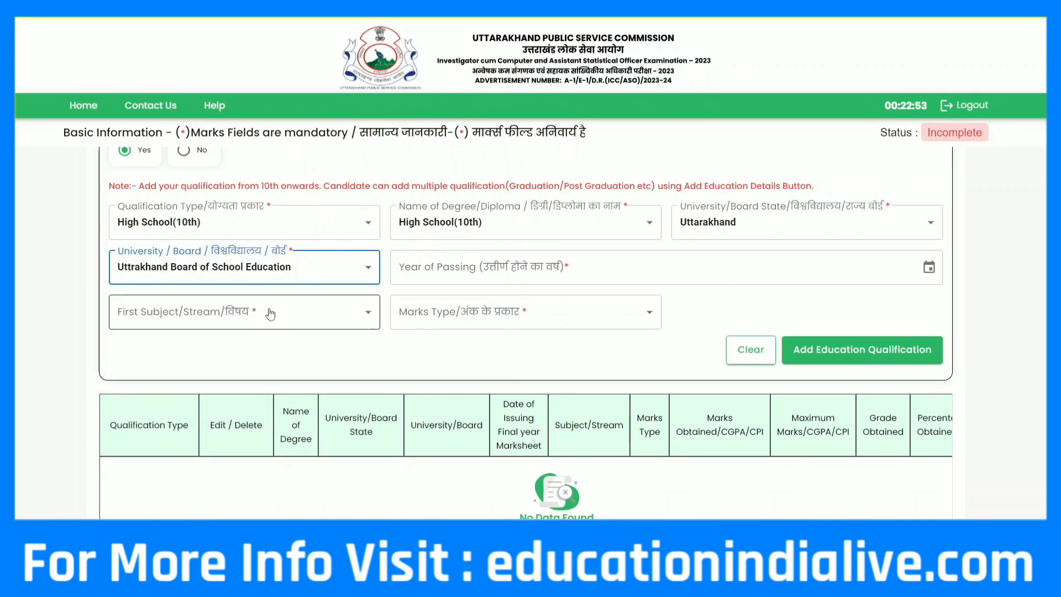
Enter 2016 as the 10th year of passing
click(421, 269)
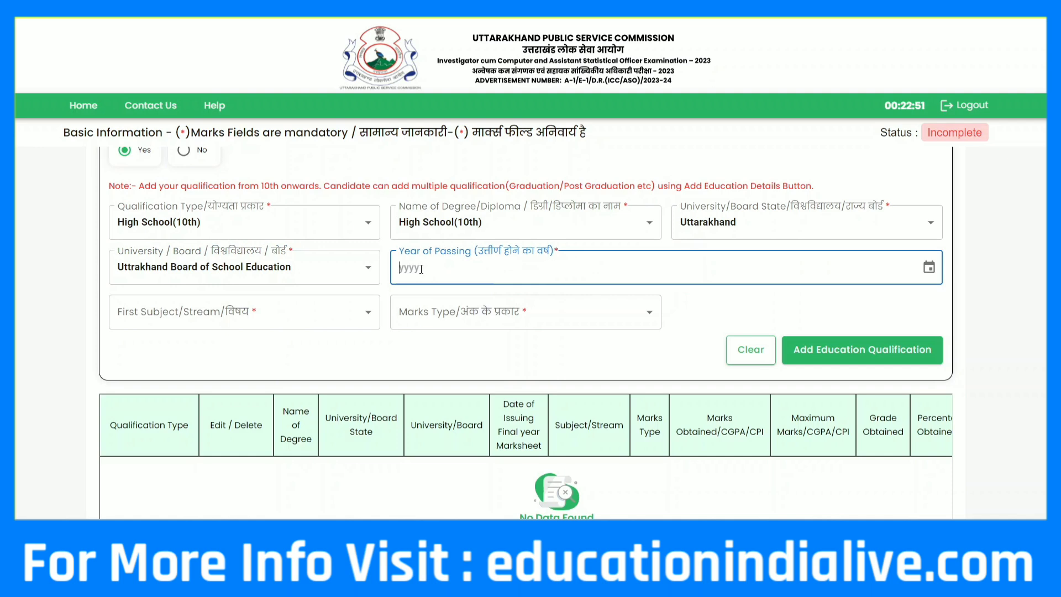
text(2018)
key(BackSpace)
key(BackSpace)
key(BackSpace)
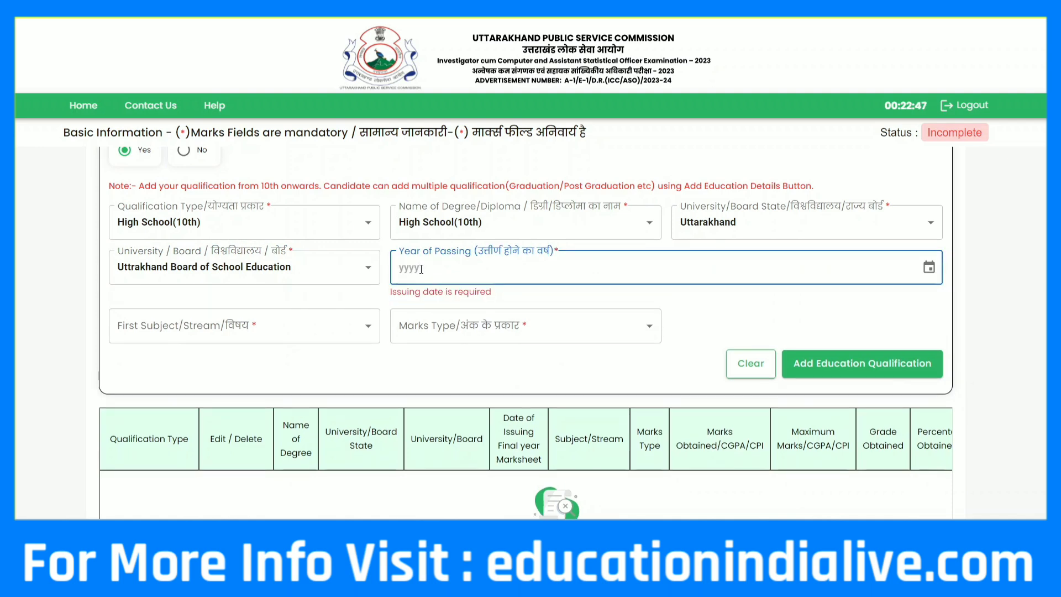
scroll(425, 264, down, 1)
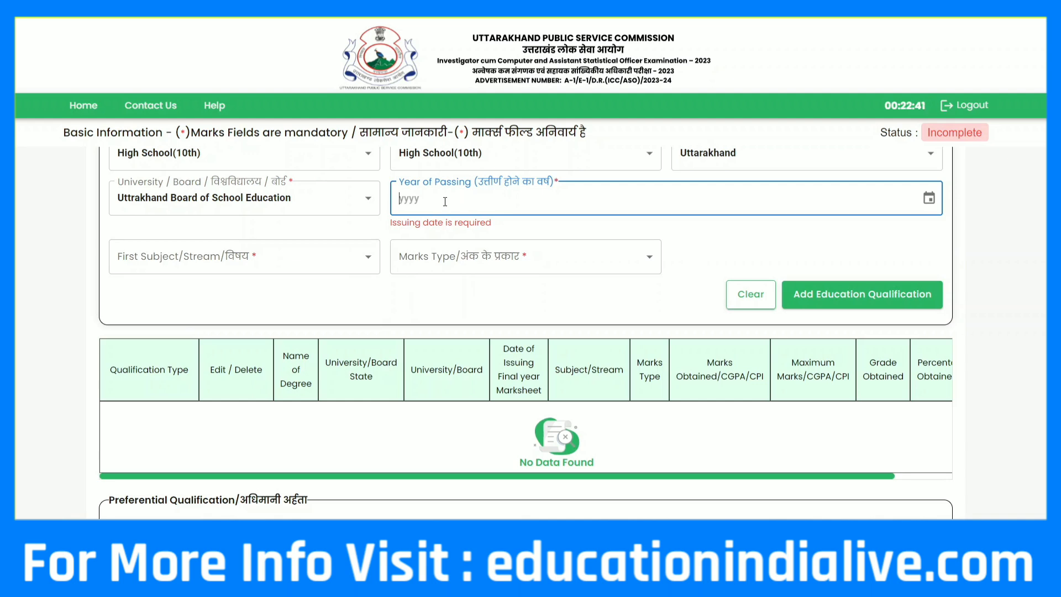
text(2016)
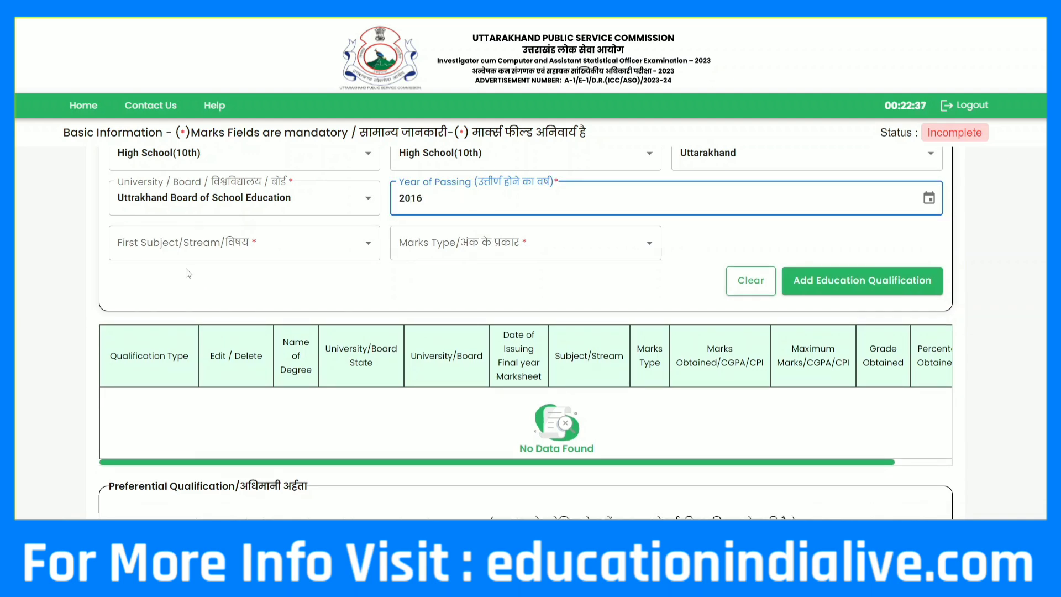
Set High School Subjects, marks type MARKS, 550 of 600 marks, and add the 10th qualification
click(276, 251)
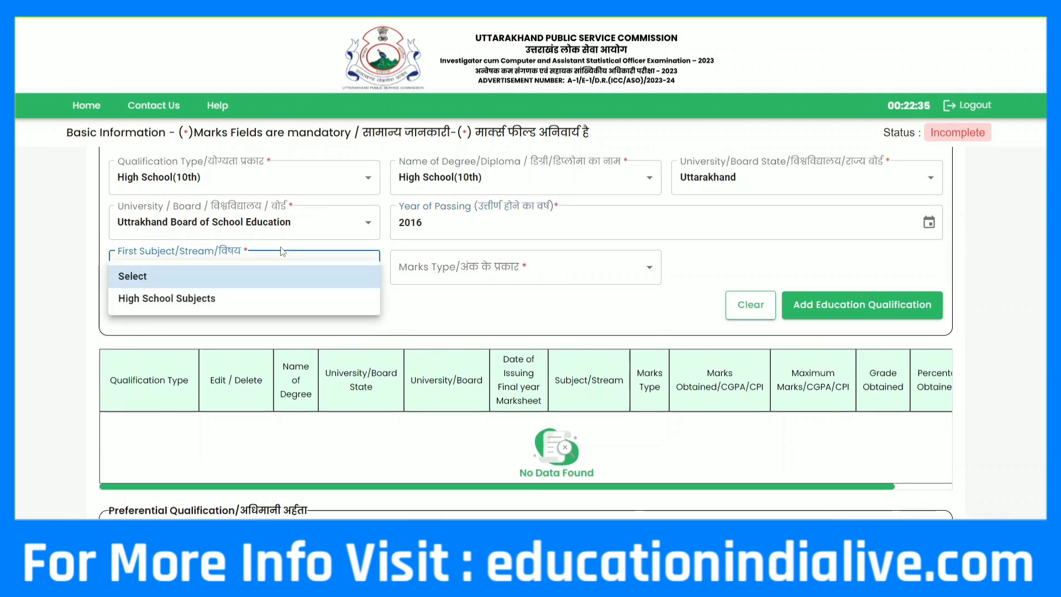
click(193, 297)
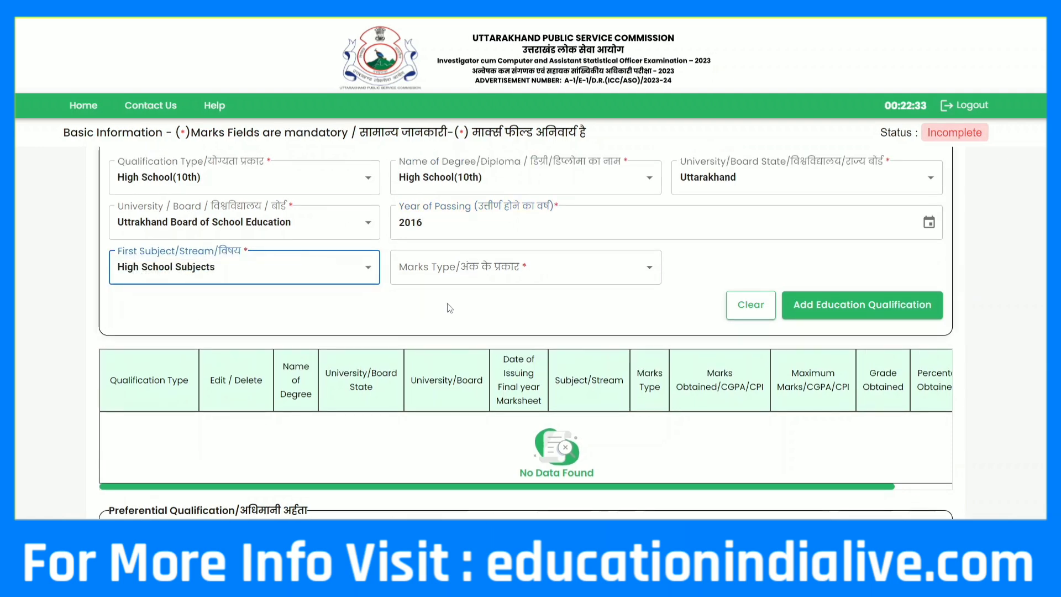
click(448, 274)
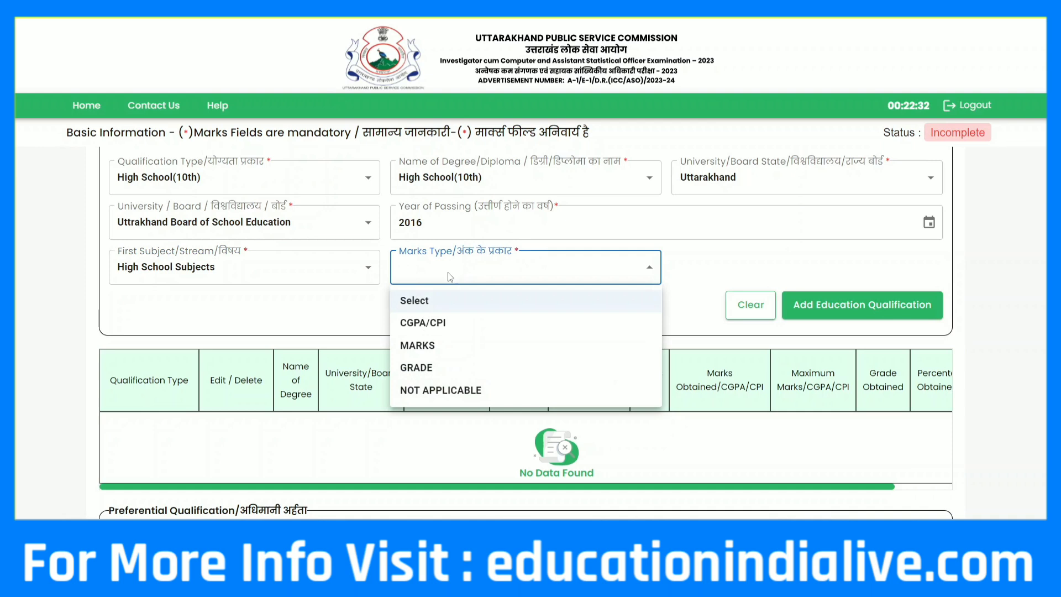
click(442, 346)
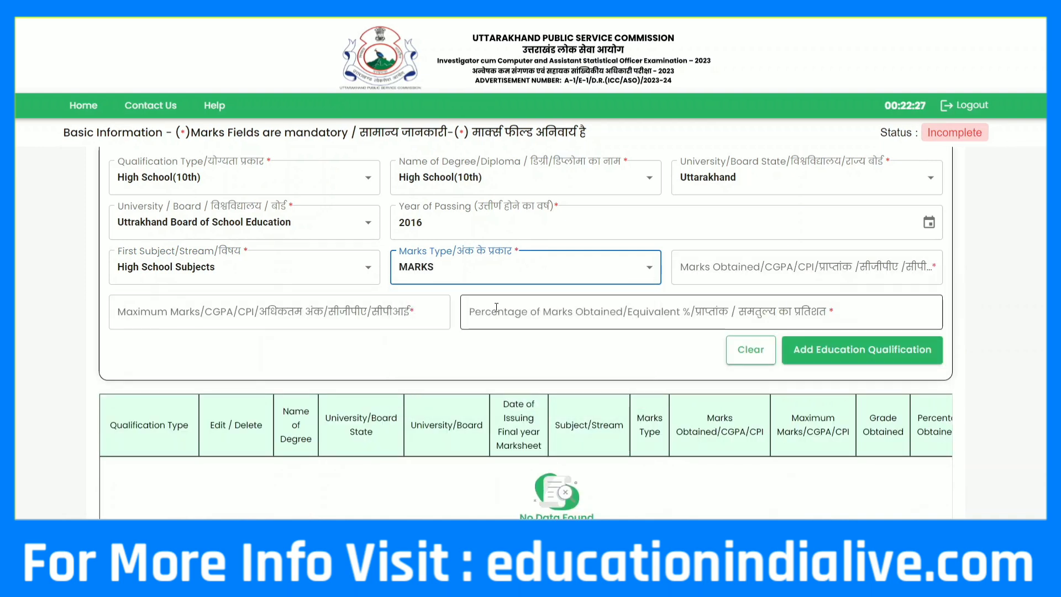
click(714, 280)
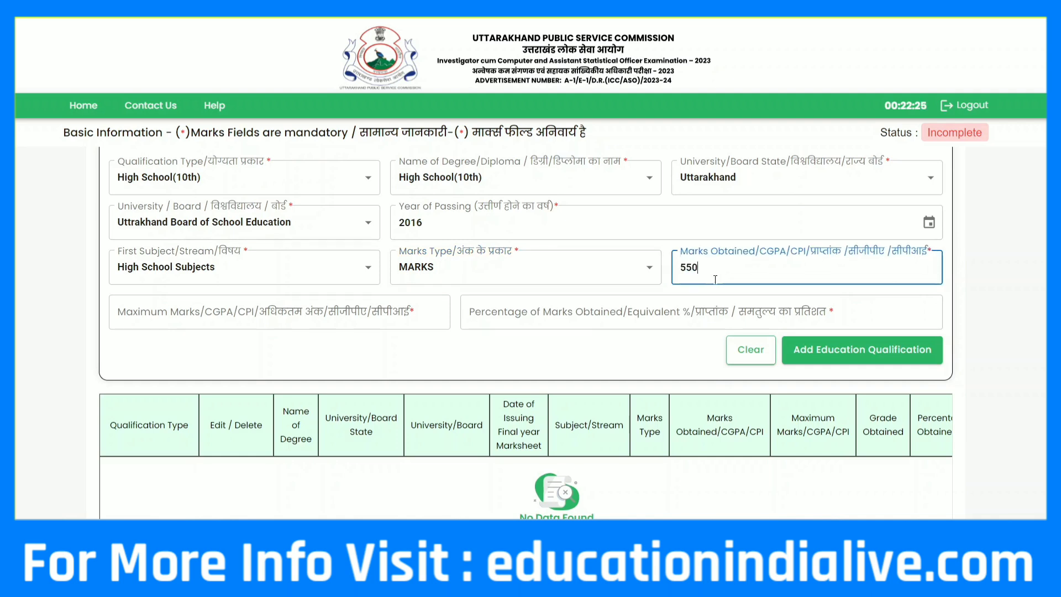
text(550)
click(380, 312)
text(66)
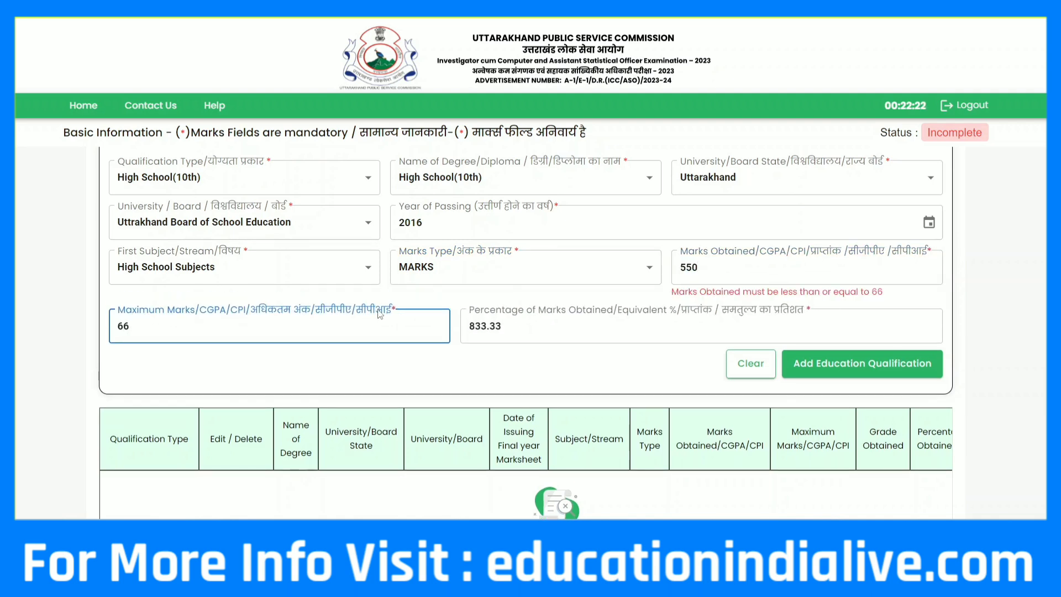
key(BackSpace)
text(00)
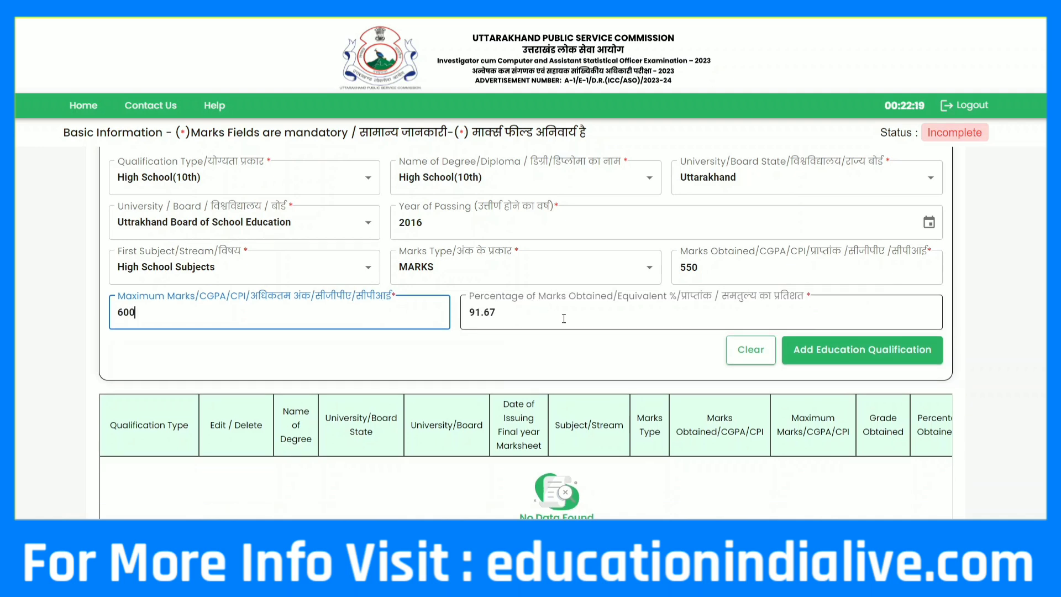
click(842, 359)
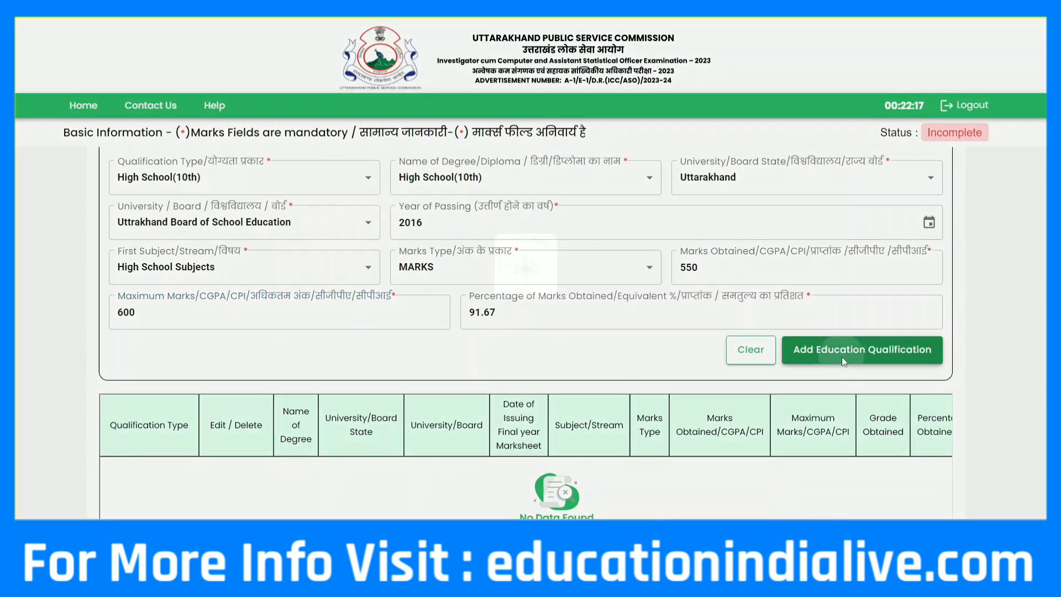
Begin a new qualification as Diploma/Certificate with O Level as the diploma name
scroll(235, 192, up, 1)
click(236, 193)
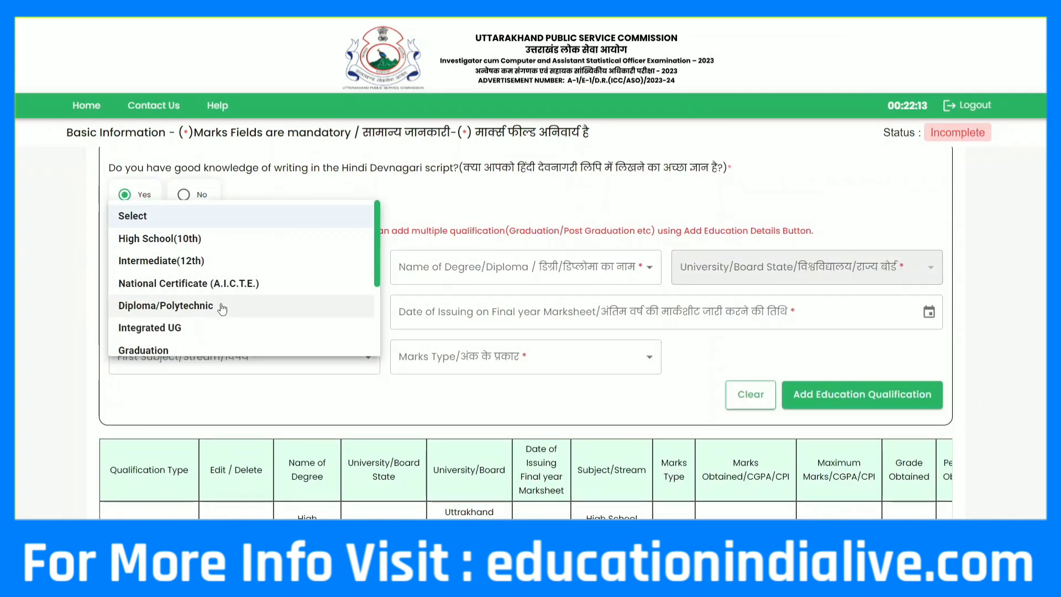
scroll(216, 304, down, 3)
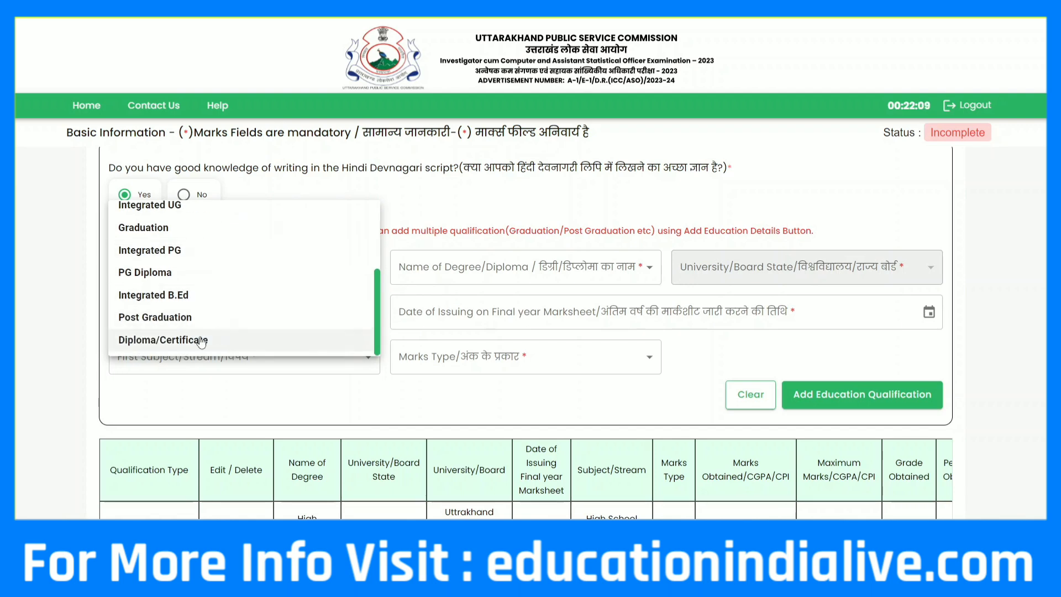
click(205, 338)
click(416, 270)
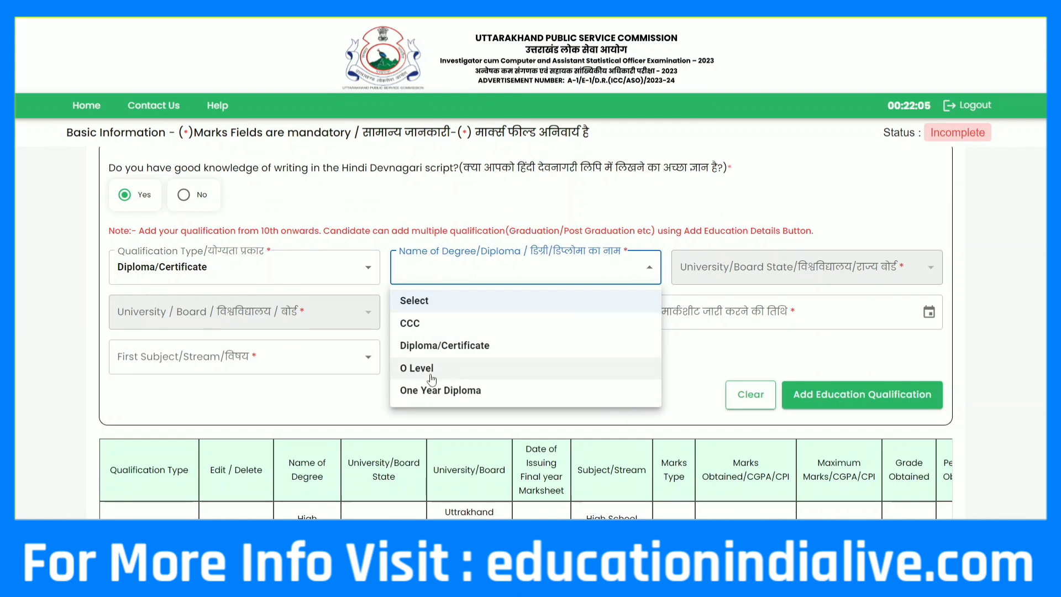
click(421, 378)
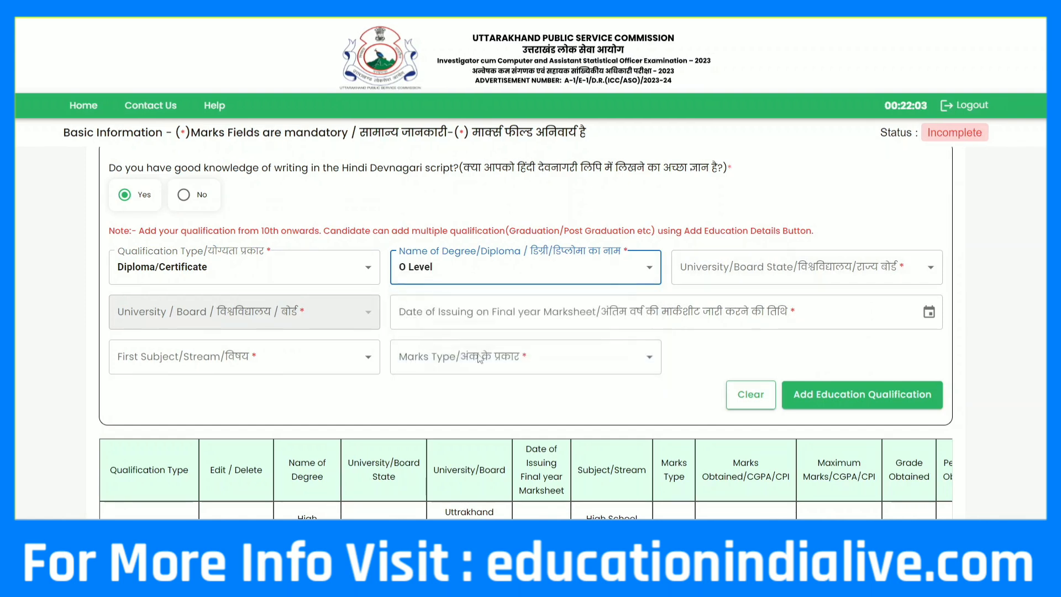
Switch the qualification type to Post Graduation, leaving the degree name unchosen
click(366, 267)
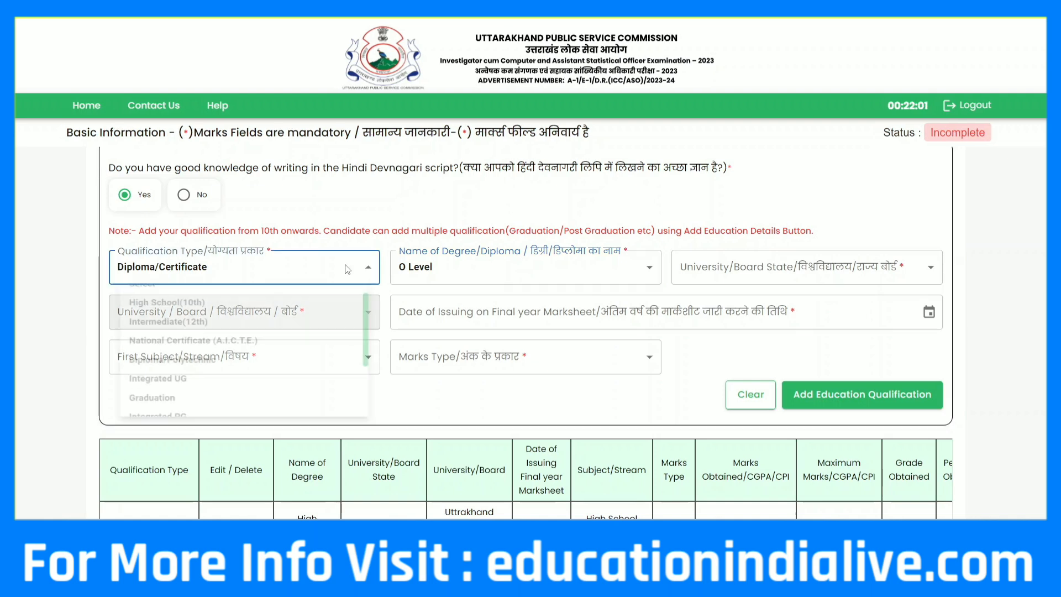
scroll(170, 432, down, 1)
scroll(169, 428, up, 1)
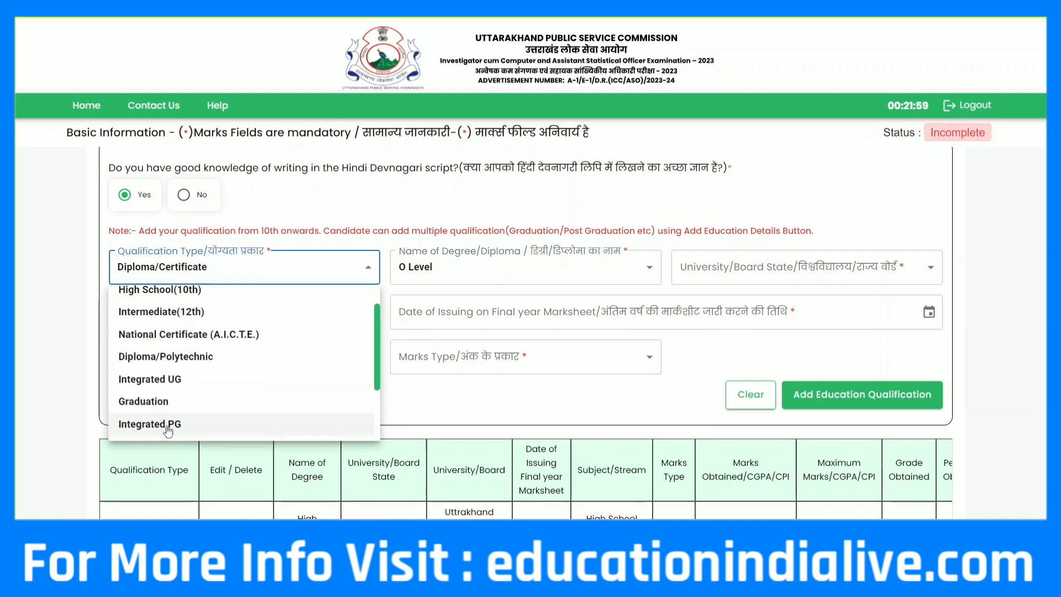
scroll(171, 420, down, 4)
click(176, 402)
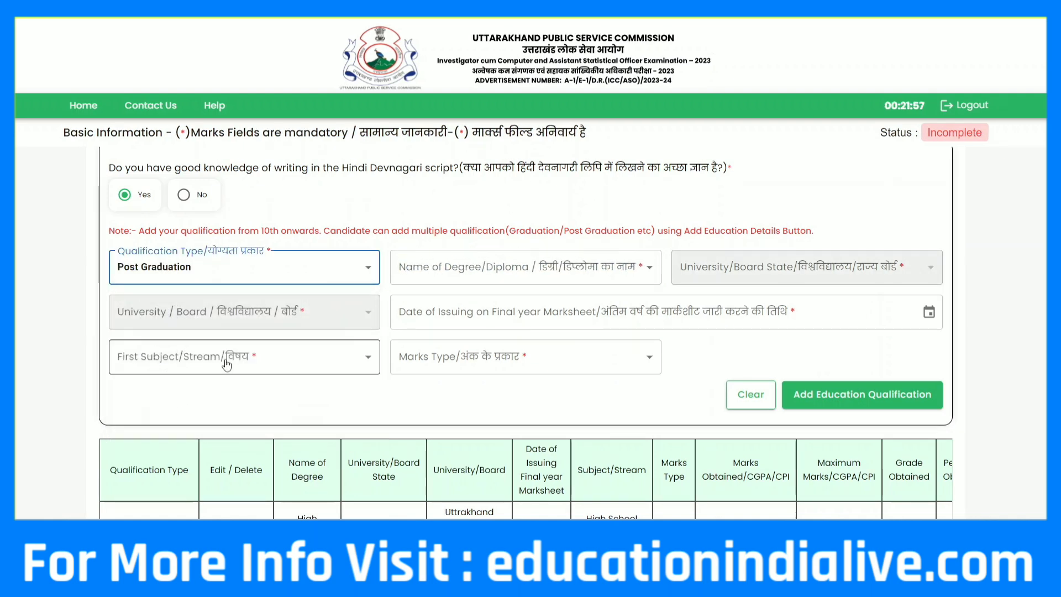
click(545, 264)
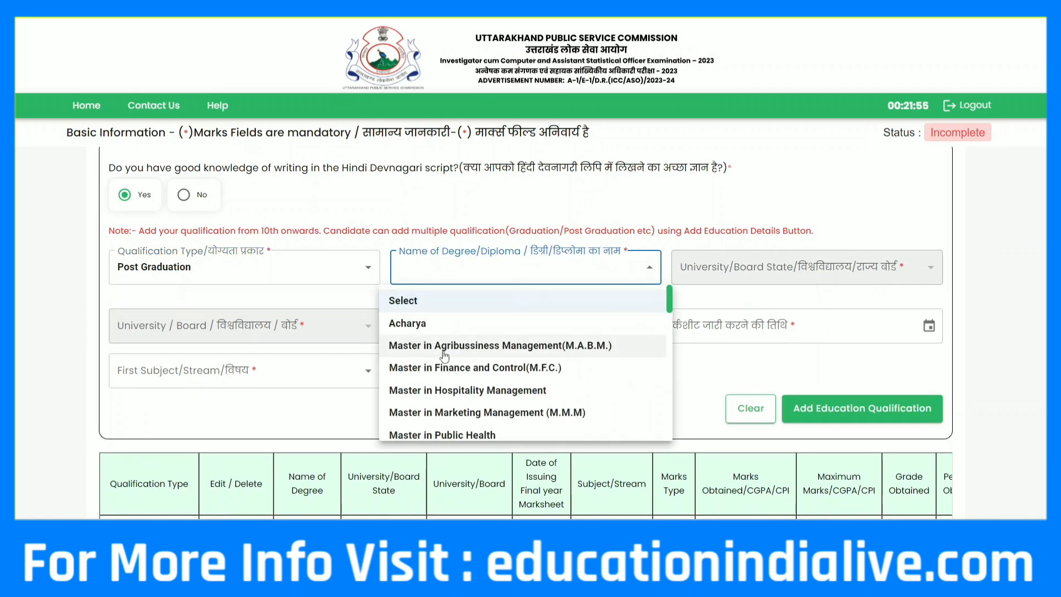
scroll(497, 350, down, 1)
scroll(454, 416, down, 10)
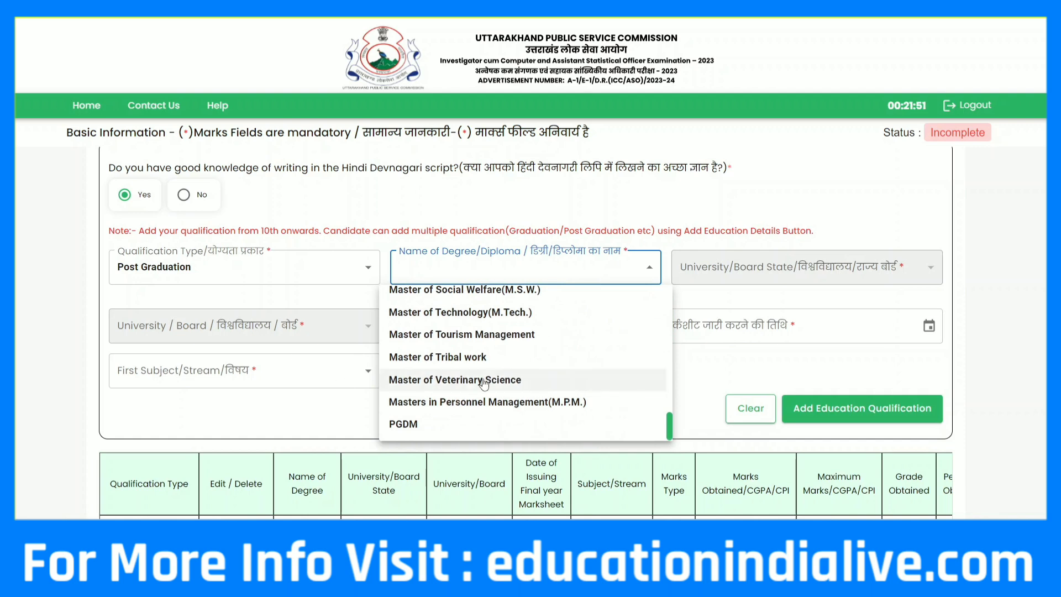
click(285, 329)
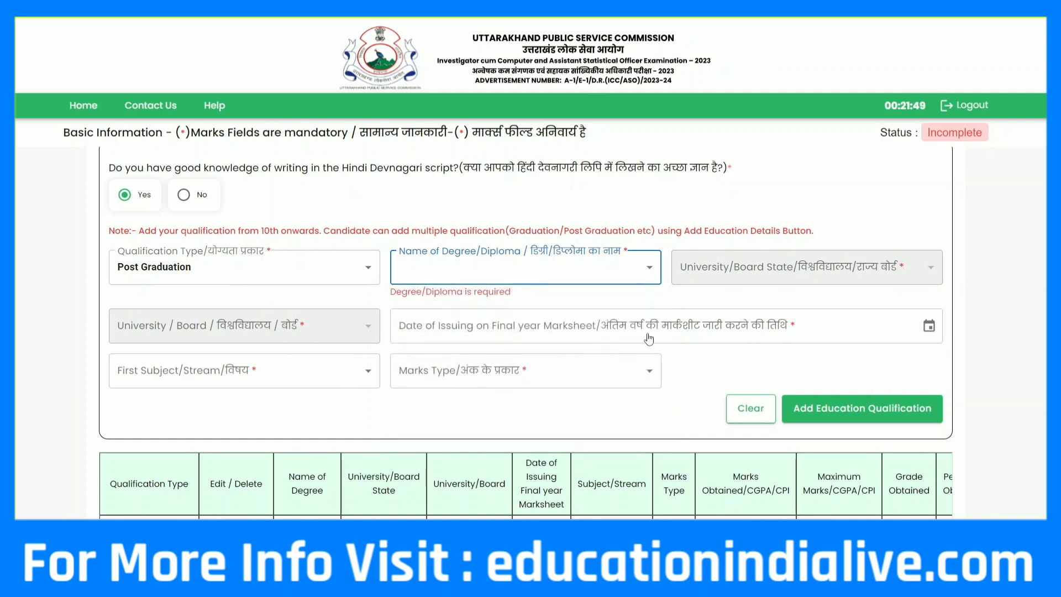
scroll(705, 299, down, 3)
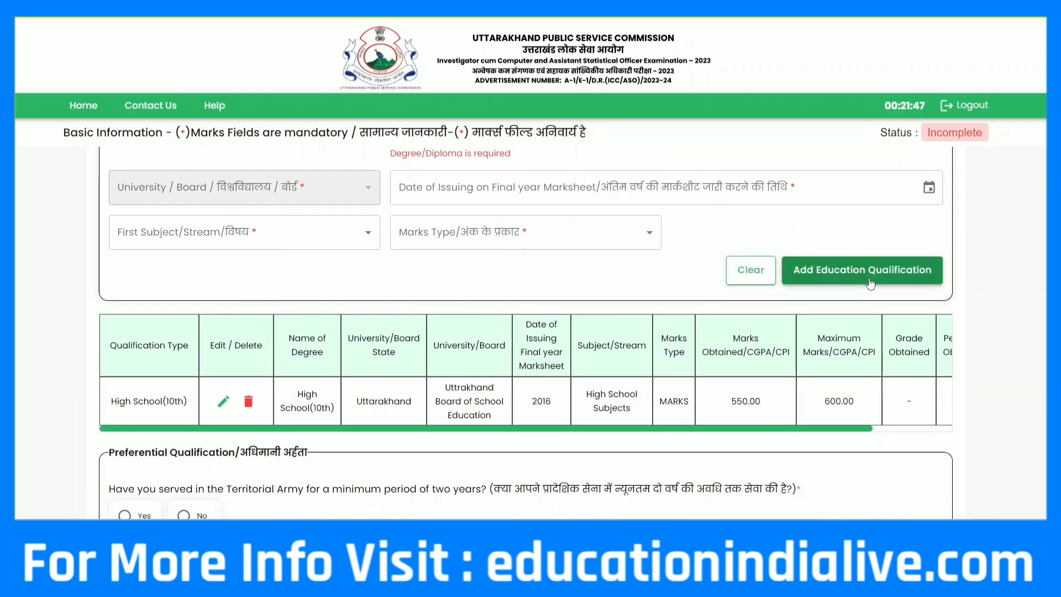
Answer No to the Territorial Army, NCC 'B' and NCC 'C' questions, and Yes to ISI
scroll(500, 321, down, 2)
scroll(501, 321, down, 2)
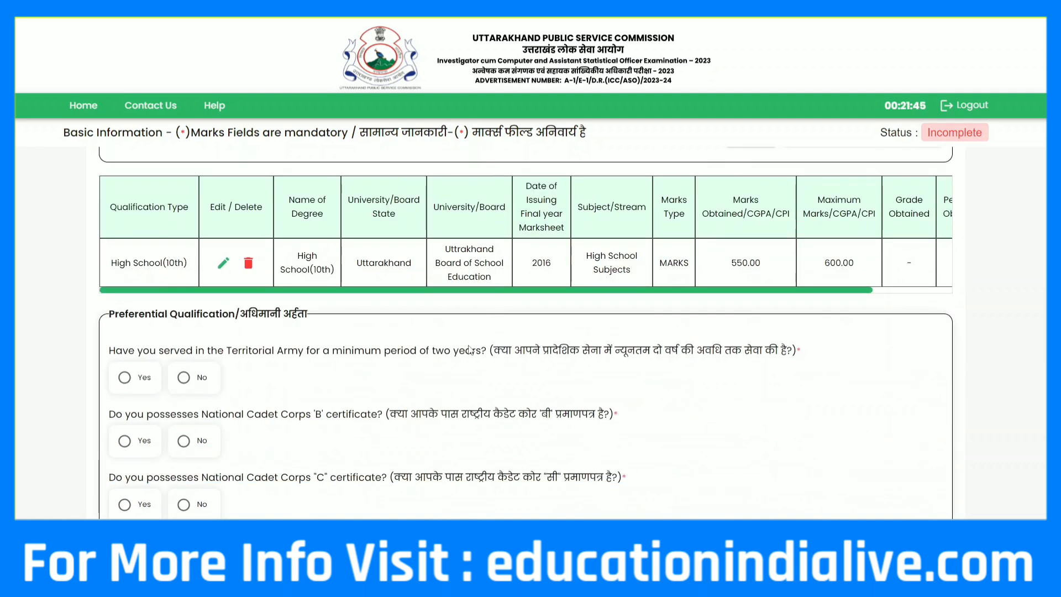
scroll(475, 342, up, 1)
scroll(470, 350, down, 1)
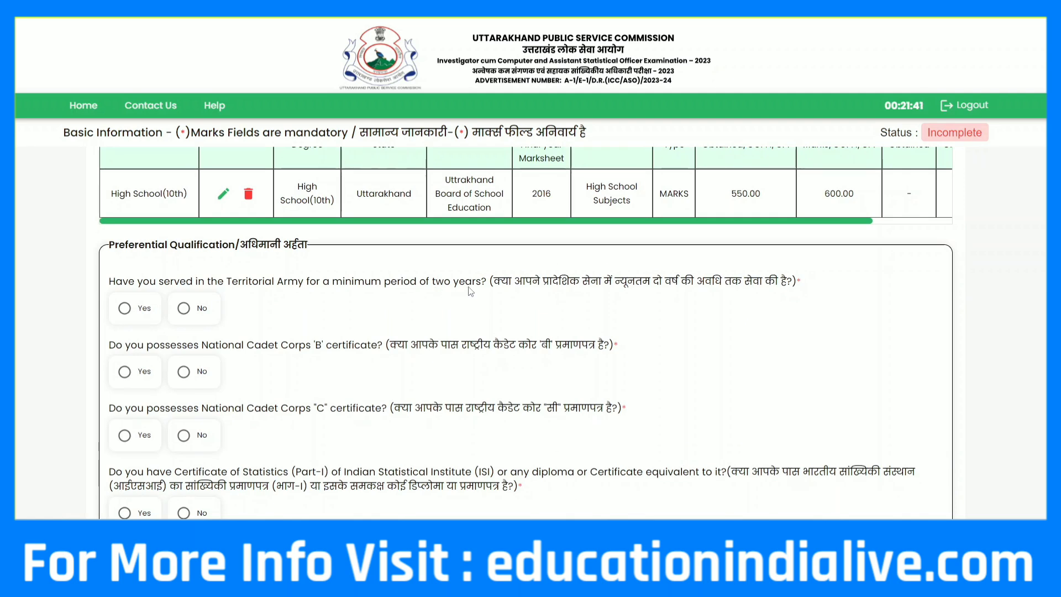
click(184, 309)
scroll(371, 338, down, 1)
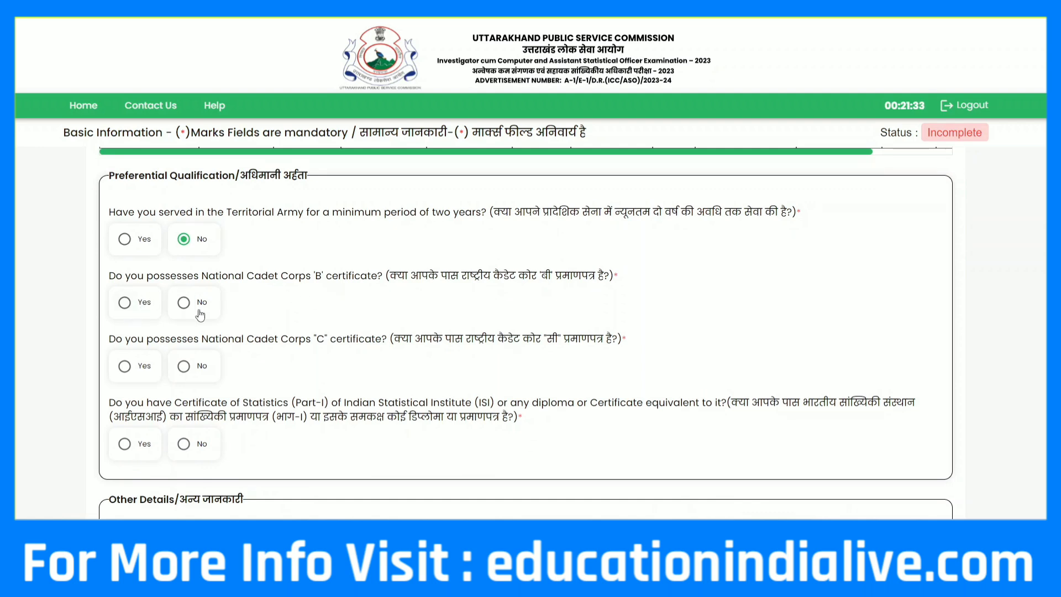
click(185, 303)
scroll(343, 339, down, 1)
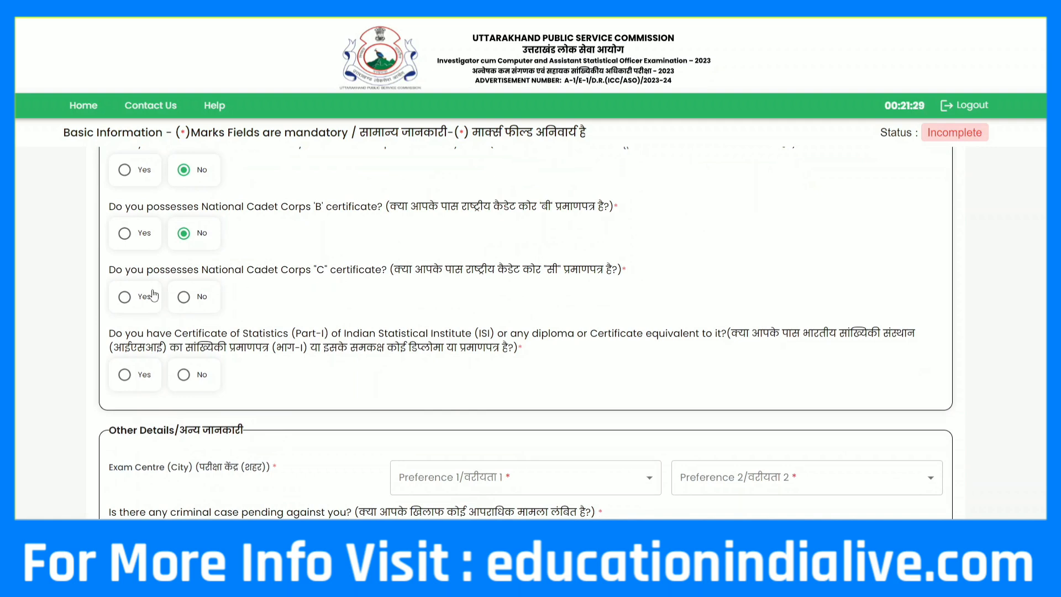
click(174, 299)
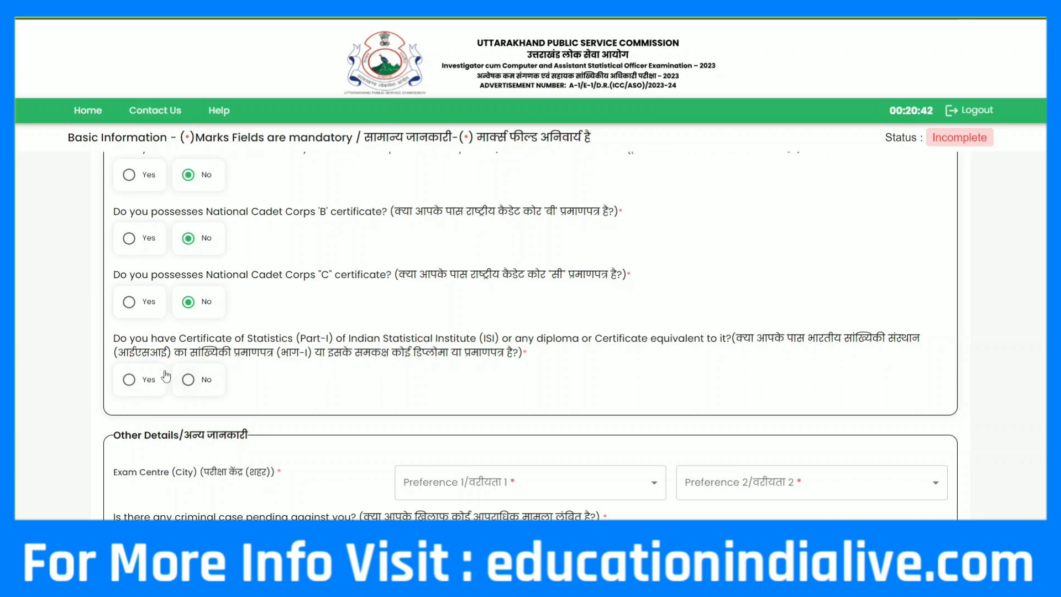
click(143, 376)
Change the ISI answer to No and set exam centres Almora and Bageshwar
click(194, 380)
scroll(265, 362, down, 4)
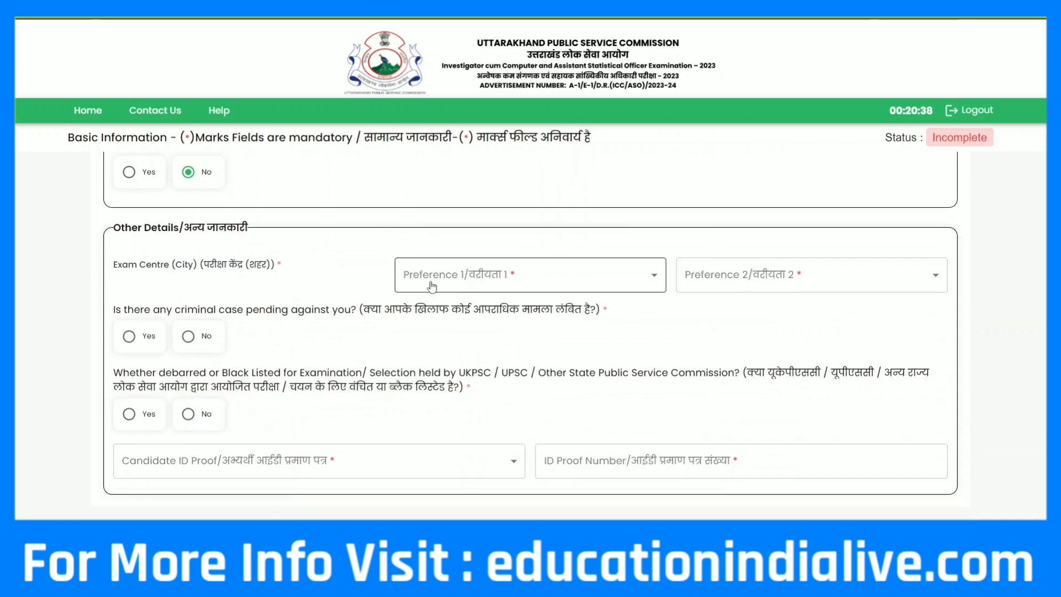
click(445, 283)
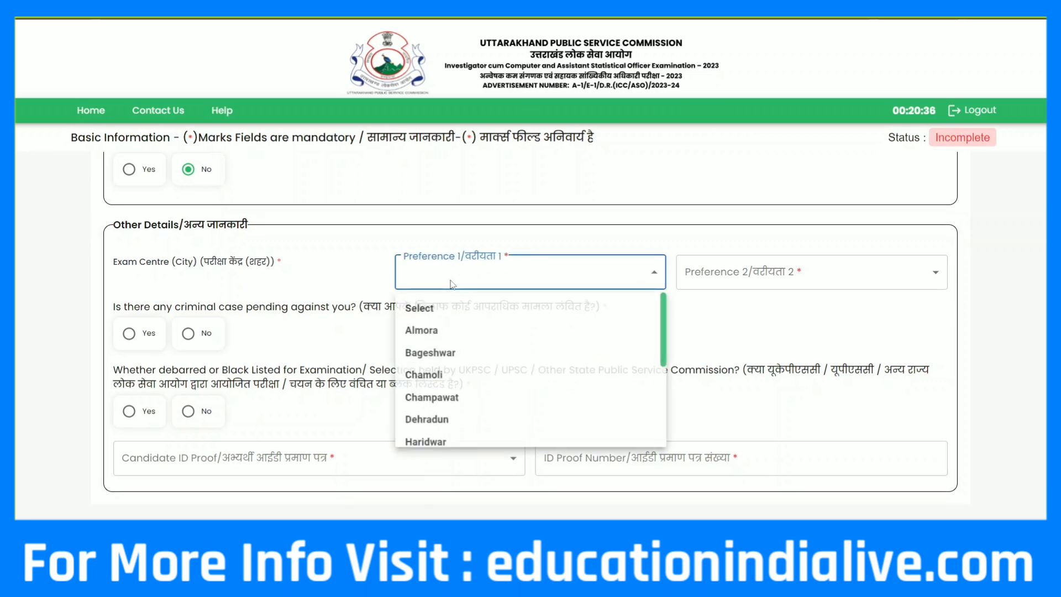
click(442, 331)
click(734, 272)
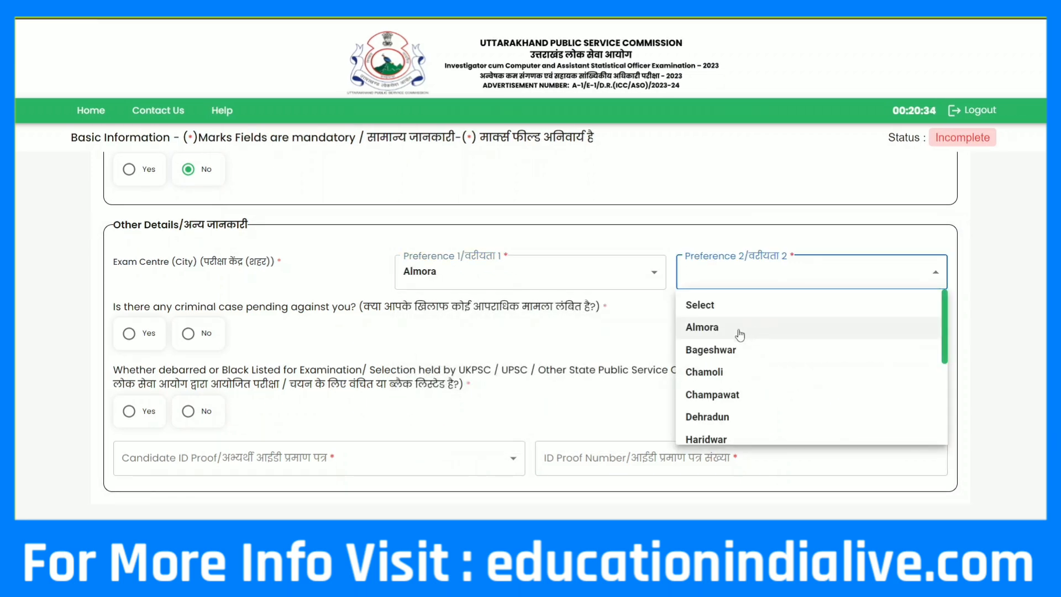
click(727, 356)
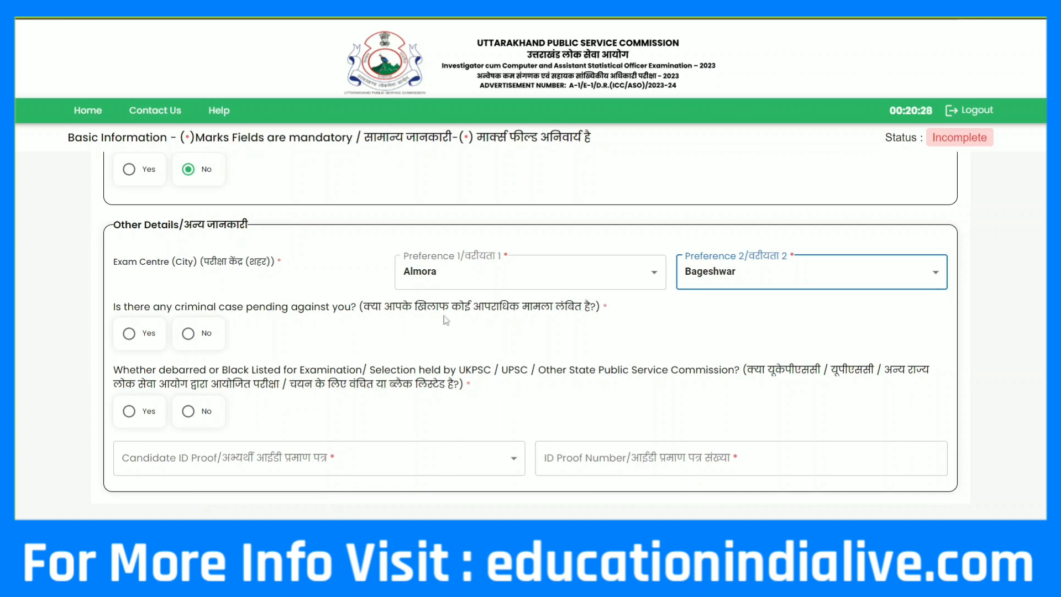
Answer No to the criminal-case and debarment questions and choose Aadhaar Card as ID proof
click(188, 333)
scroll(515, 349, down, 1)
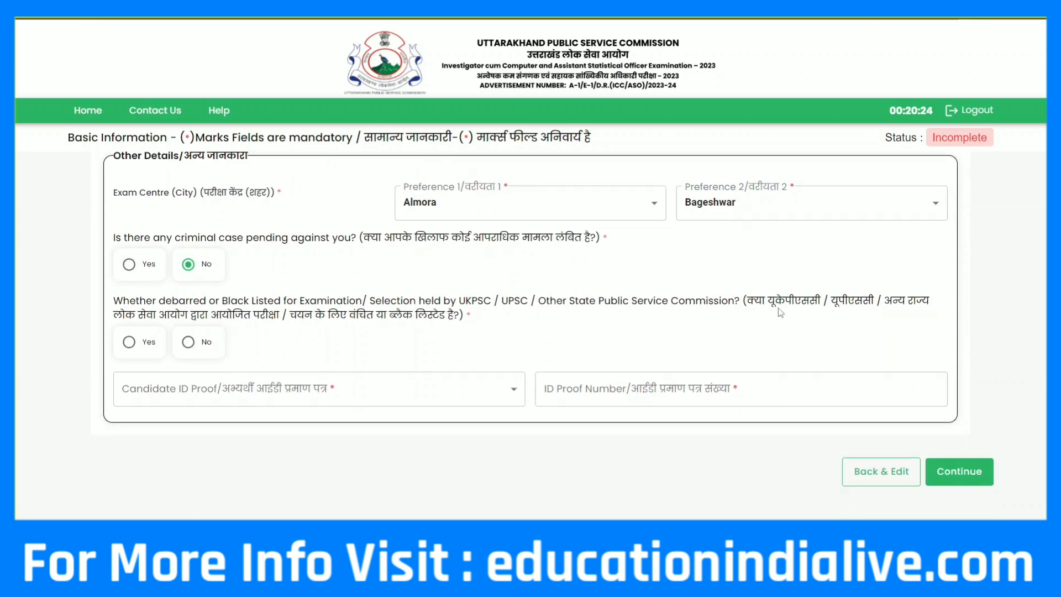
drag(777, 303, 787, 307)
click(187, 343)
scroll(226, 381, down, 1)
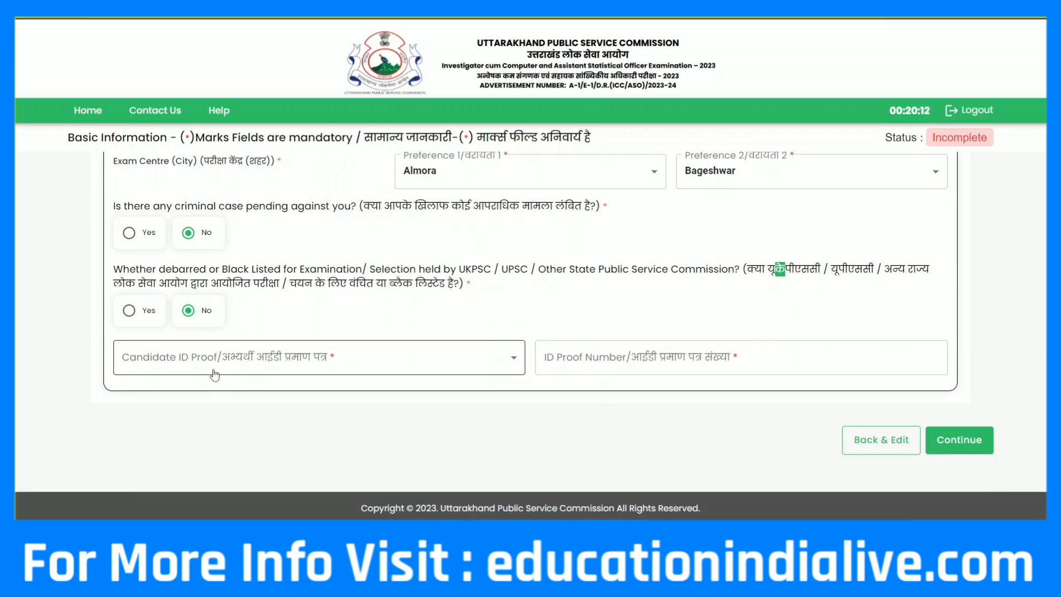
click(288, 360)
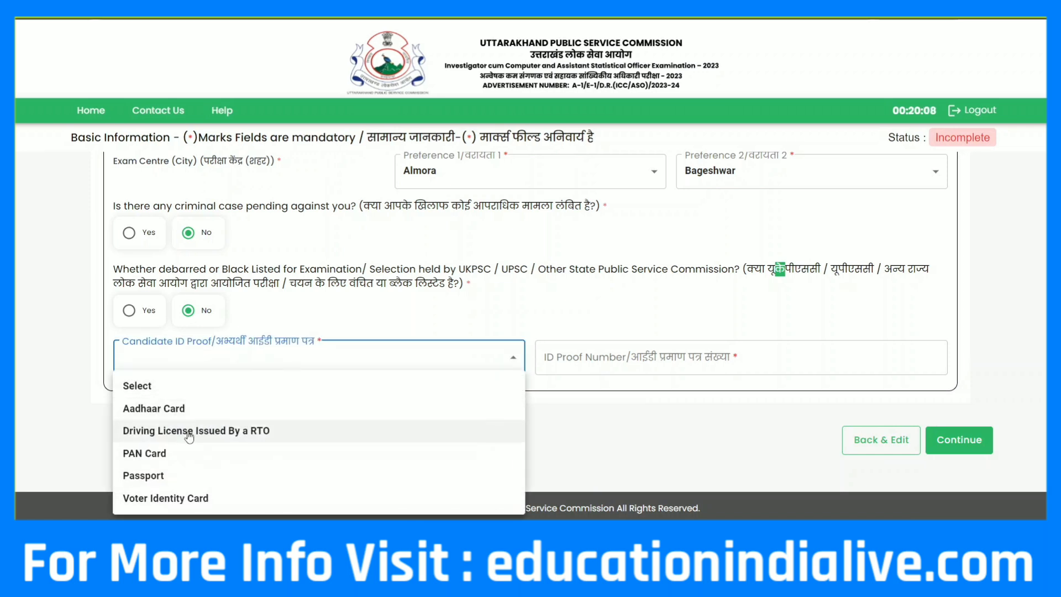
click(161, 413)
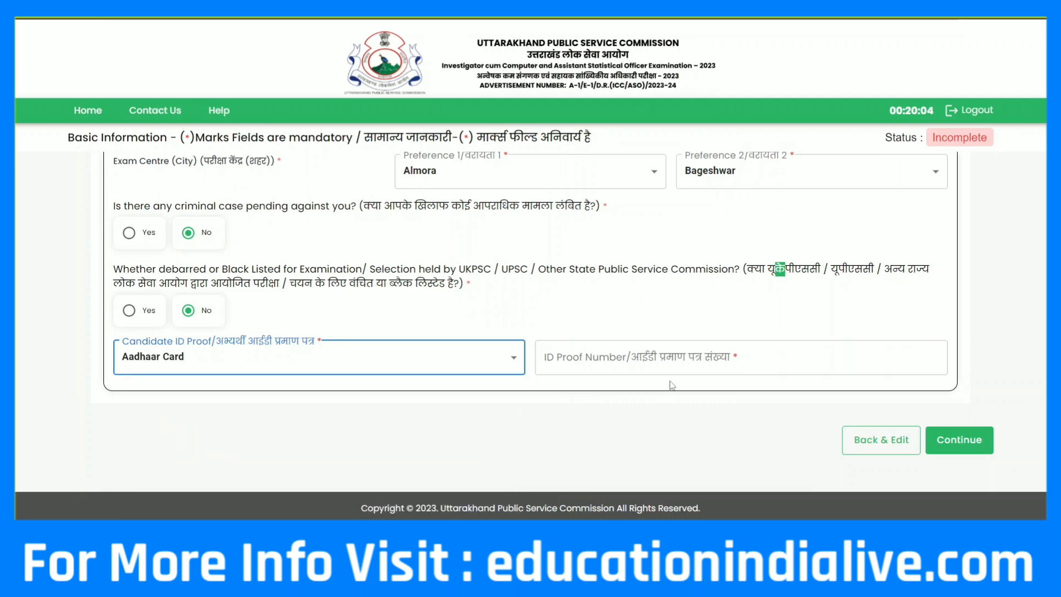
Continue from the basic information form and scroll through the Upload Images page
click(981, 439)
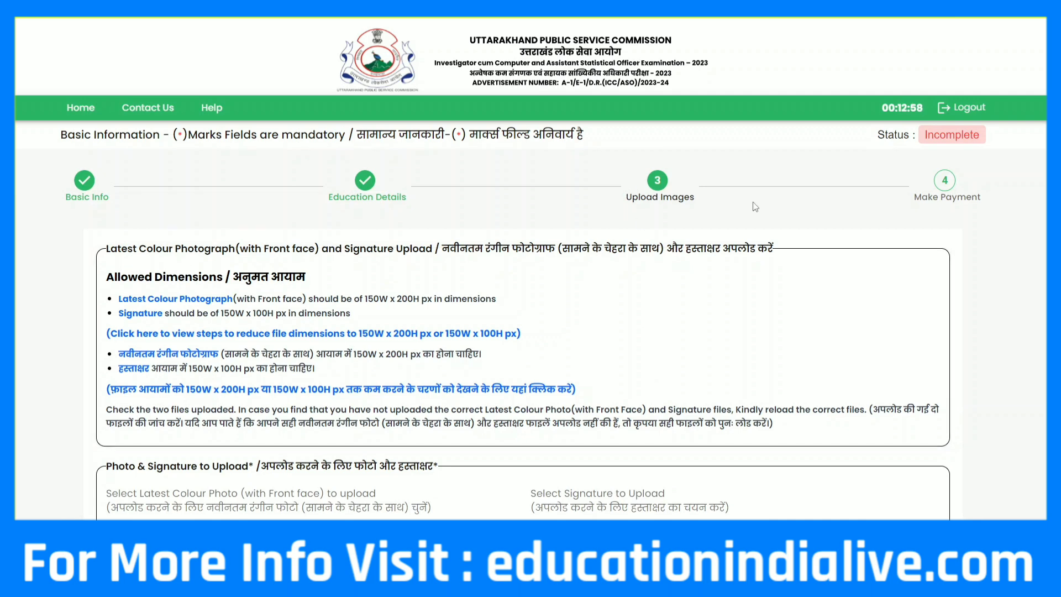
scroll(548, 327, down, 6)
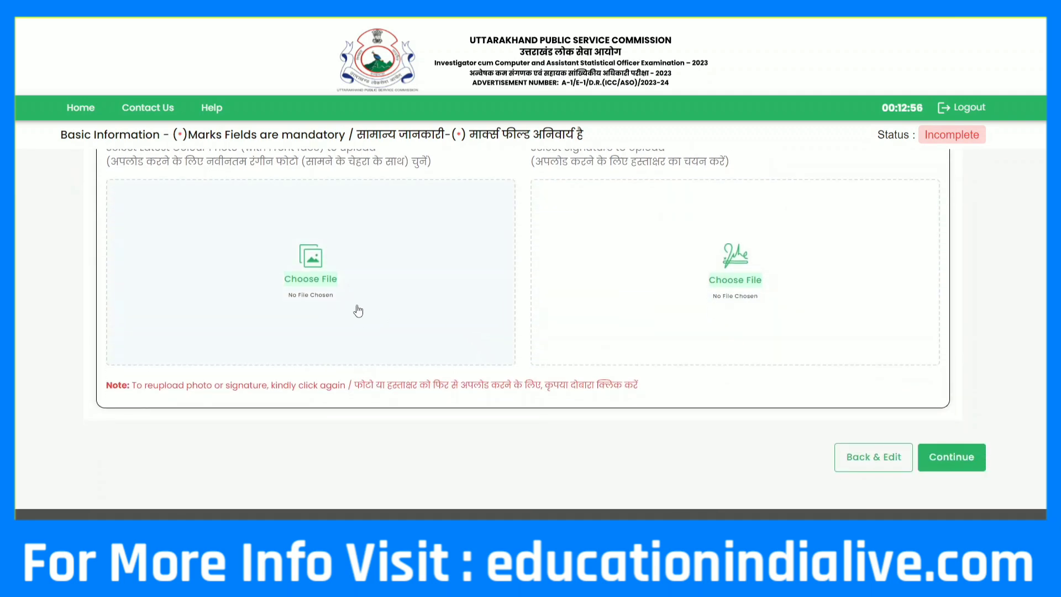
scroll(452, 395, up, 5)
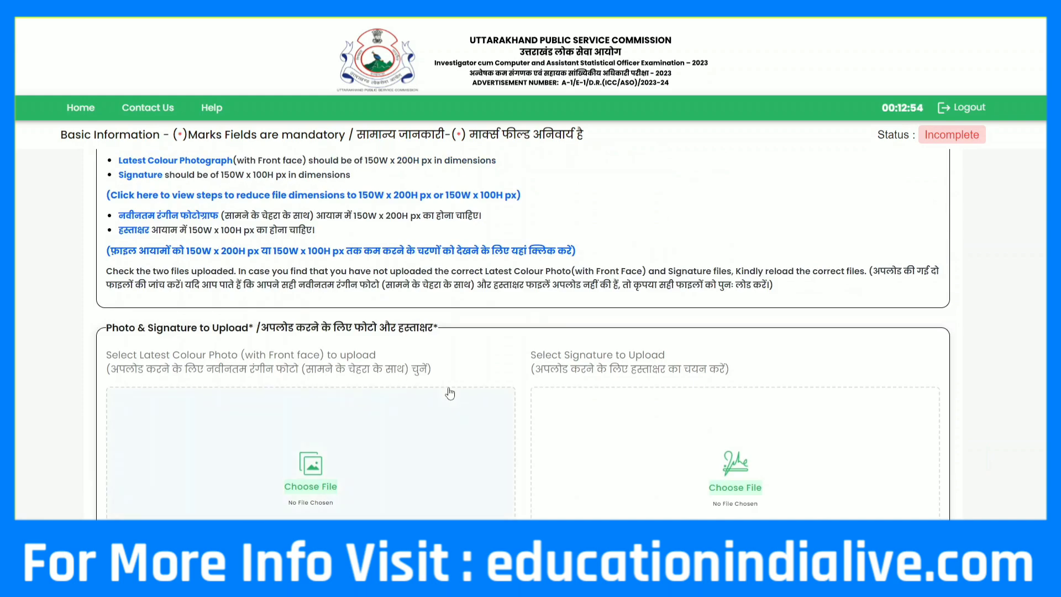
scroll(452, 395, up, 2)
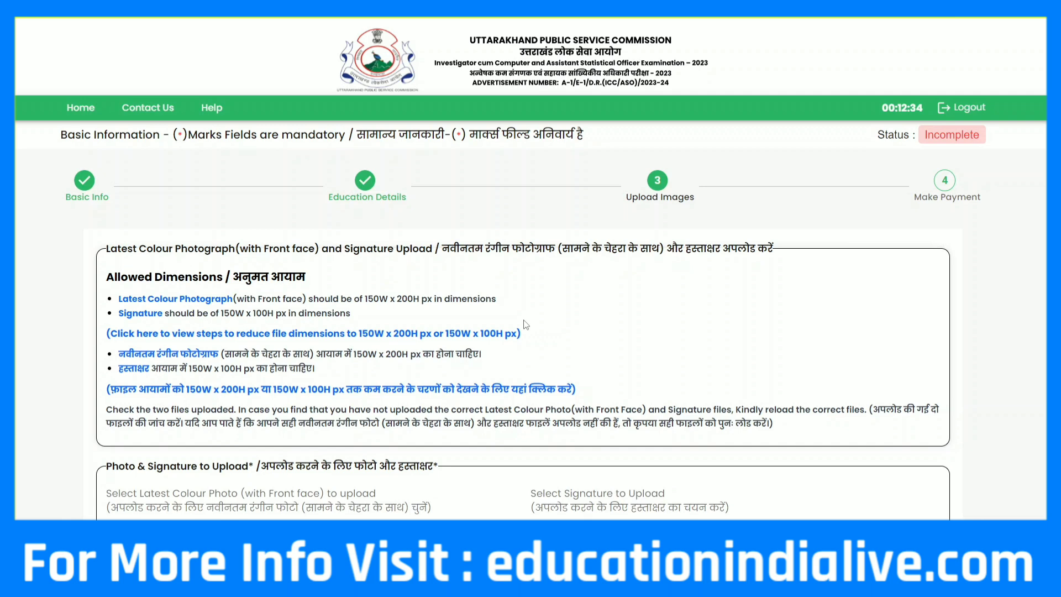
scroll(511, 346, down, 3)
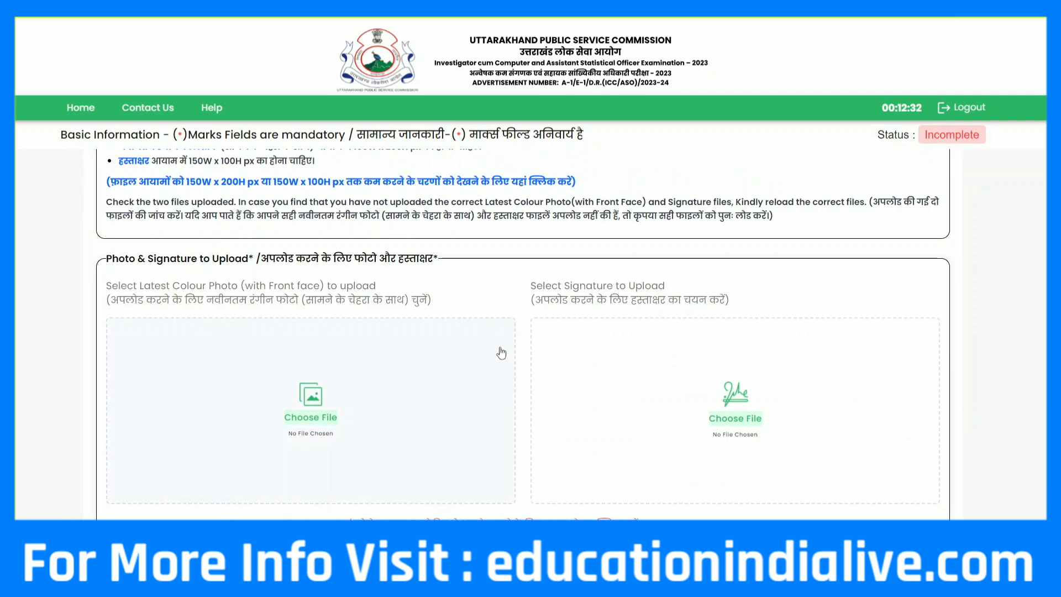
scroll(785, 370, down, 3)
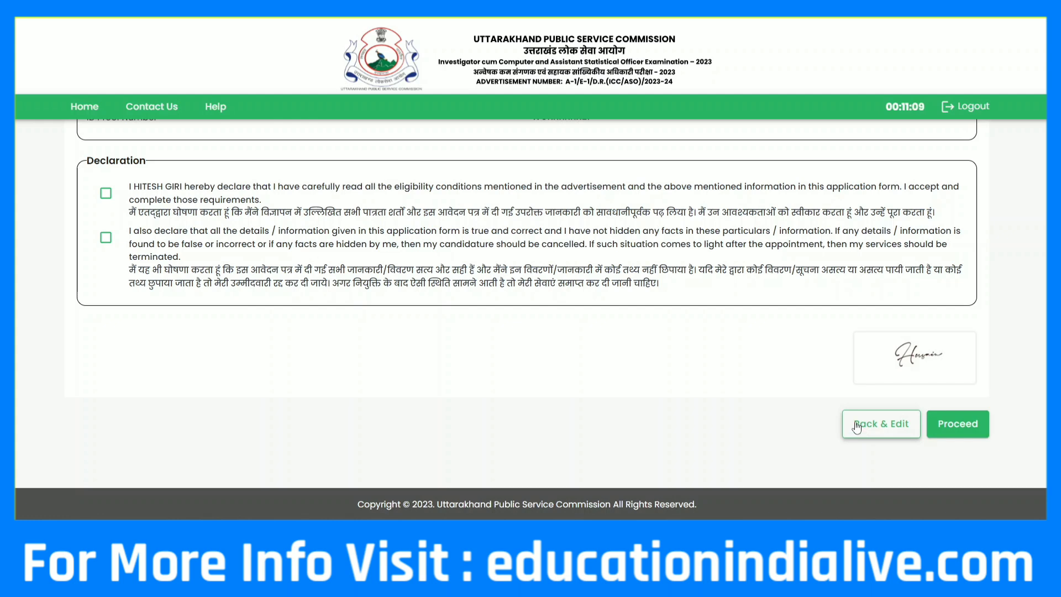
Accept the first declaration and start paying the application fee with Pay Now
click(105, 194)
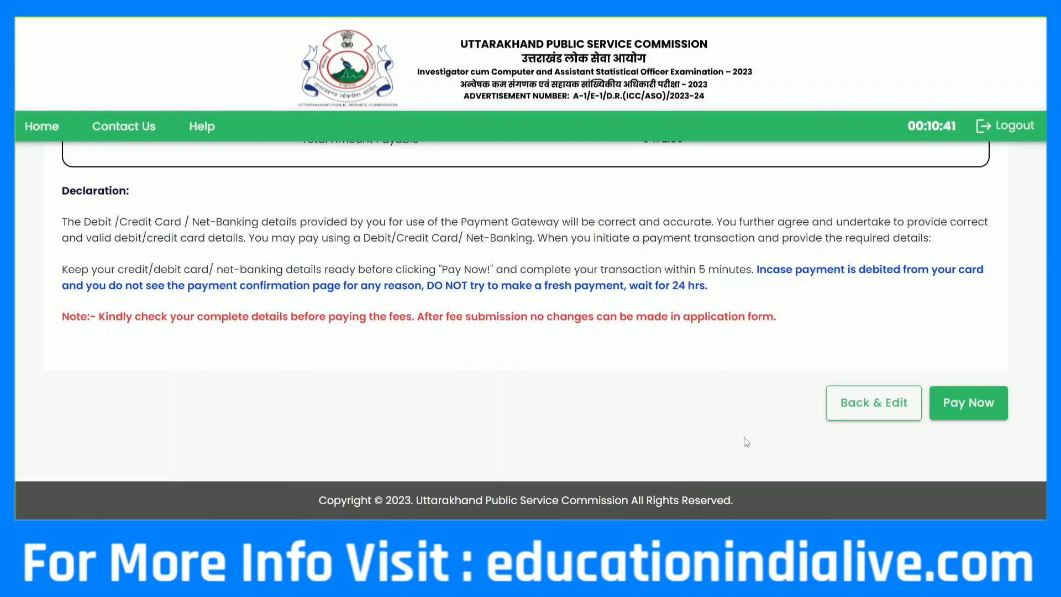
click(966, 398)
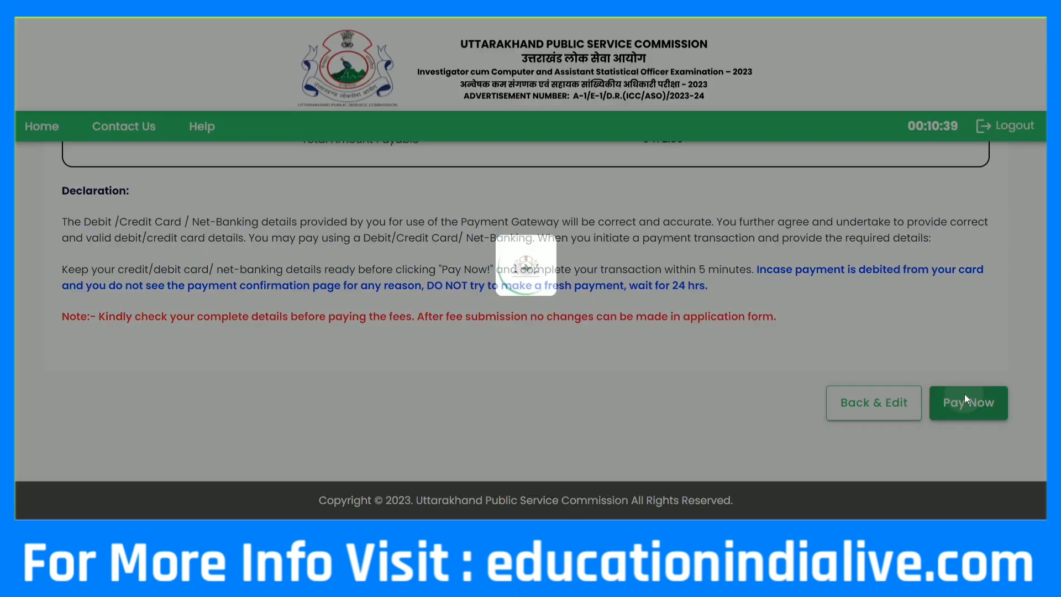